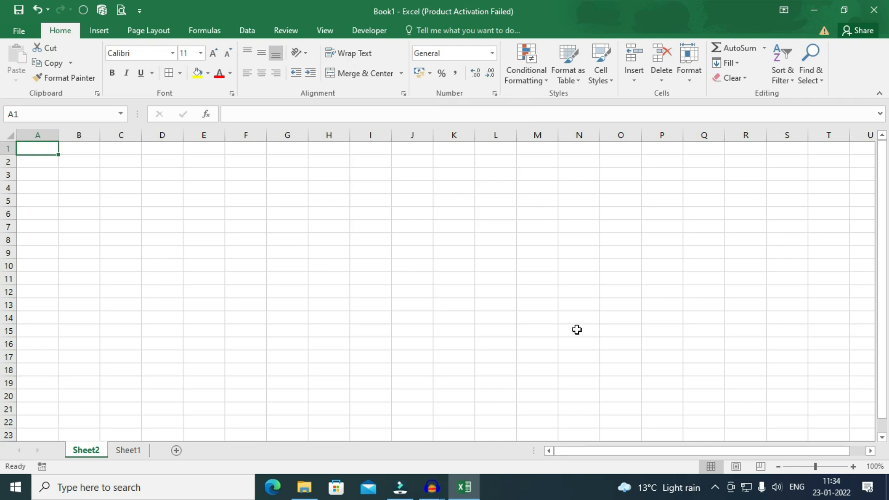
Search Excel Help for "wrap text" and look through the results
key("F1")
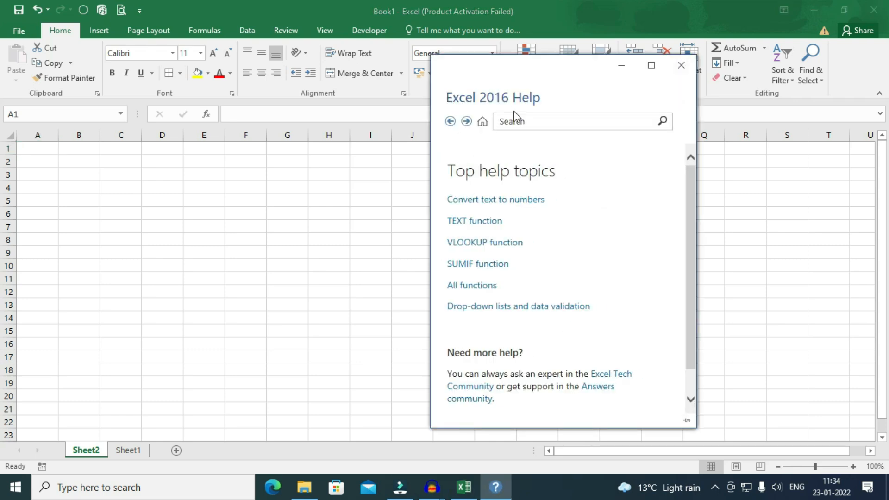
left_click(515, 120)
type("wrap text")
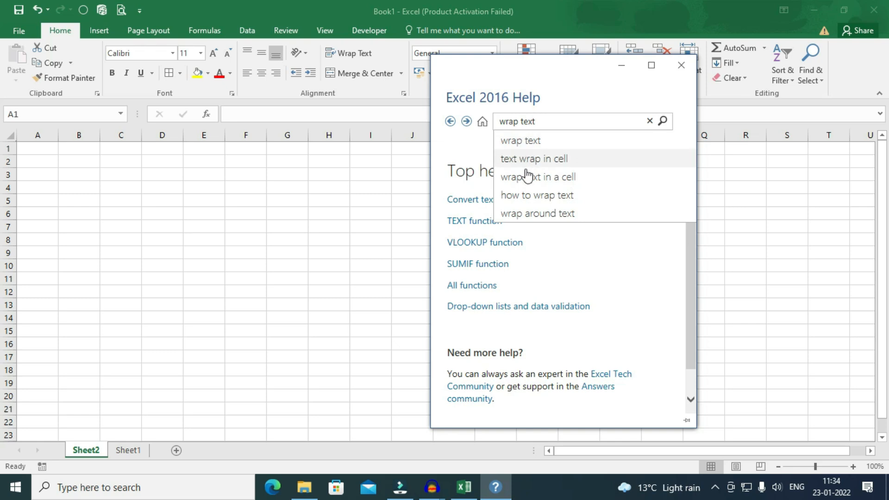
left_click(519, 144)
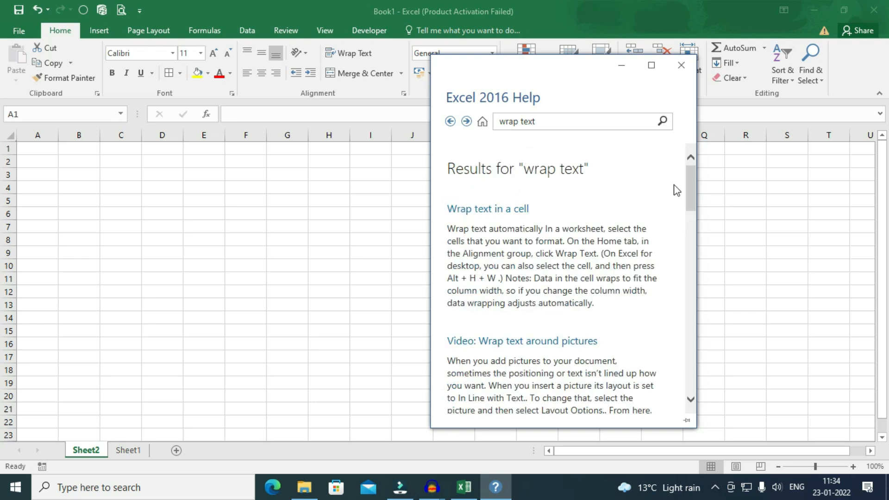
left_click_drag(693, 181, 673, 337)
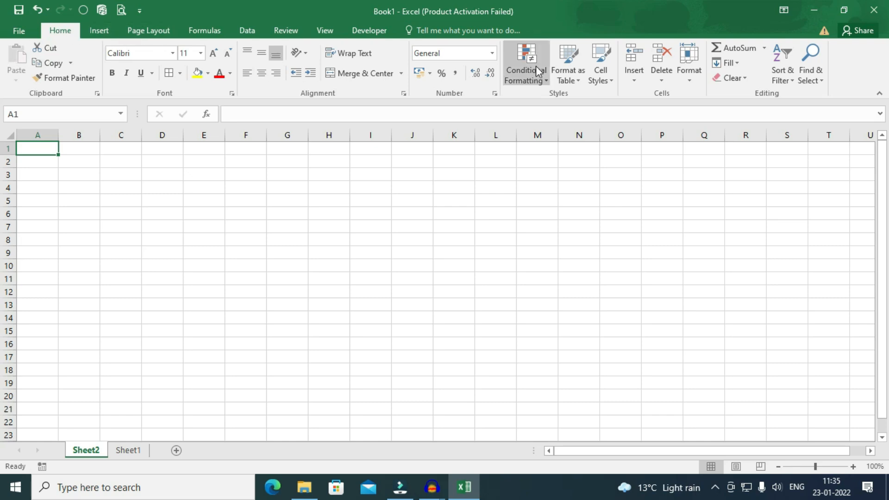
Collapse the ribbon and expand it again
left_click(99, 31)
left_click(64, 32)
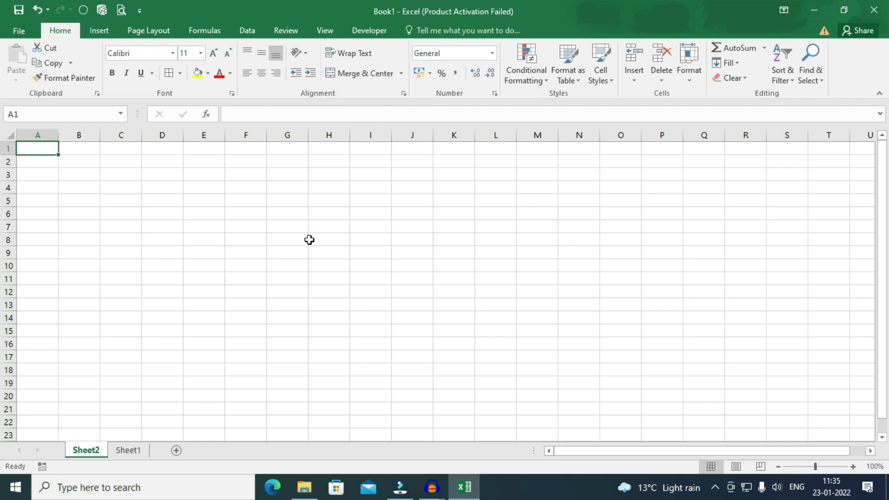
key("ctrl+F1")
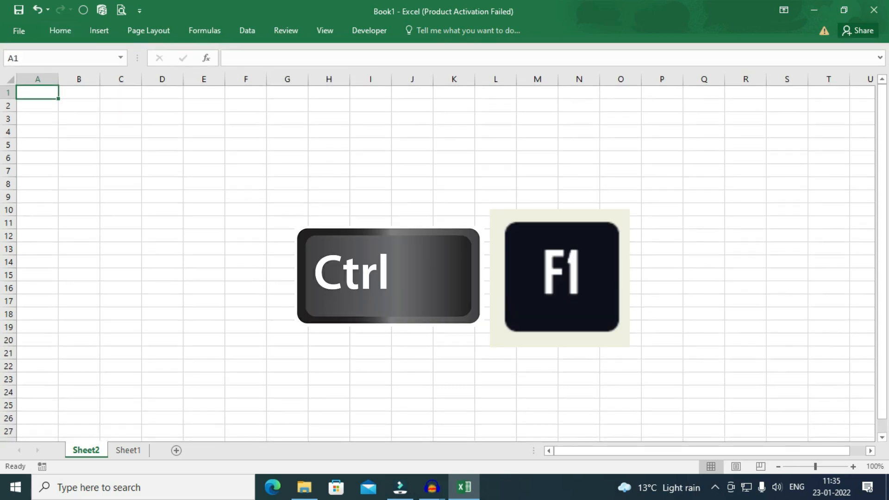
key("ctrl+F1")
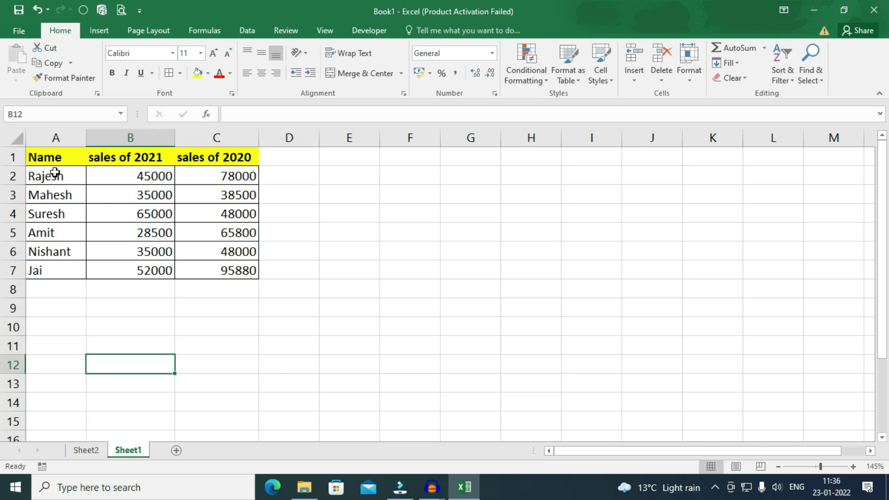
Insert a default column chart from A1:C7 on Sheet1, place it beside the data and apply the dark chart style
left_click_drag(52, 152, 214, 272)
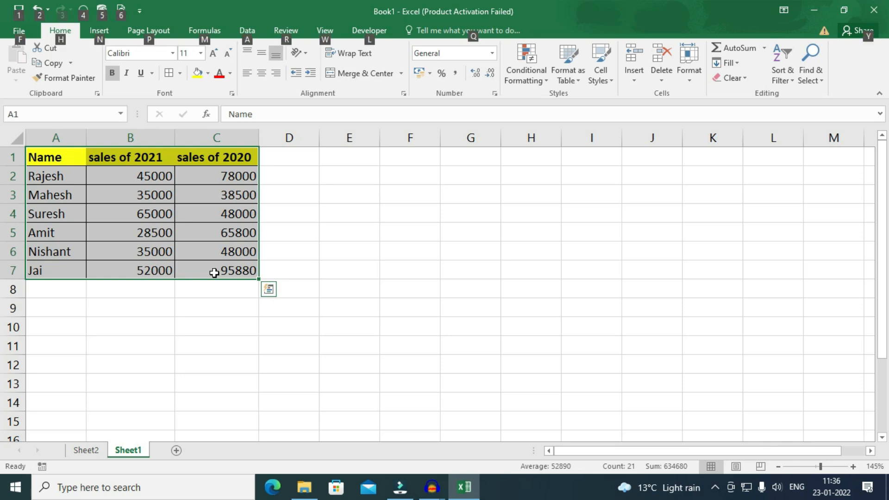
key("alt+F1")
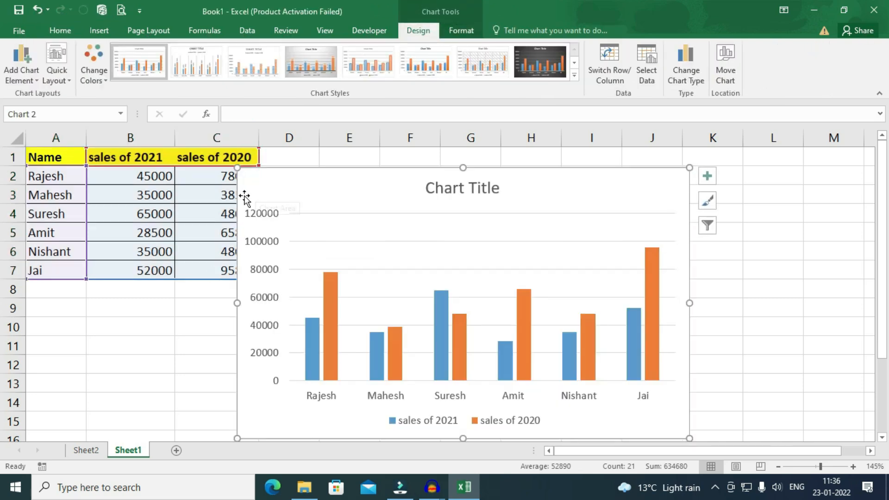
left_click_drag(378, 179, 507, 166)
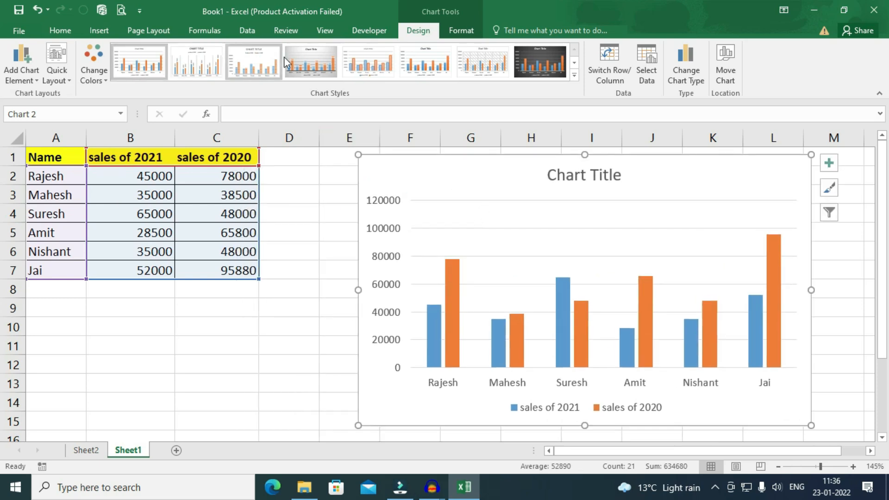
left_click(522, 63)
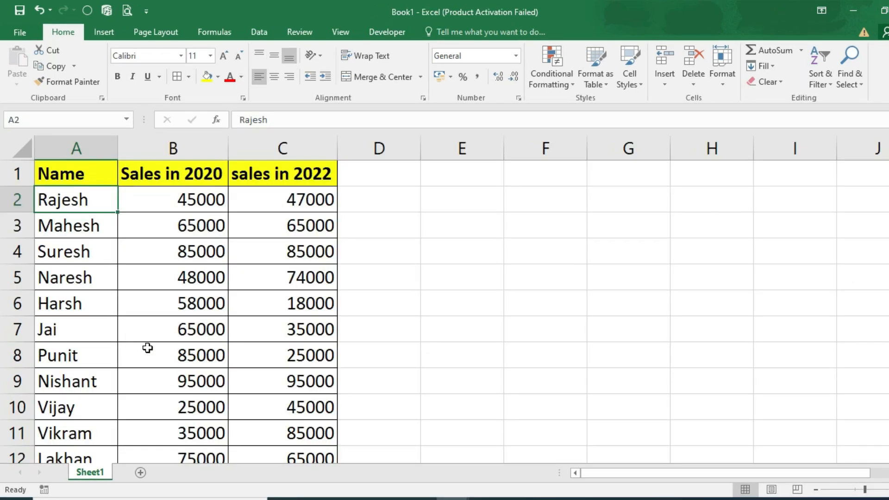
Remove the final letter "h" from the name in cell A2
left_click(37, 178)
double_click(88, 202)
key("BackSpace")
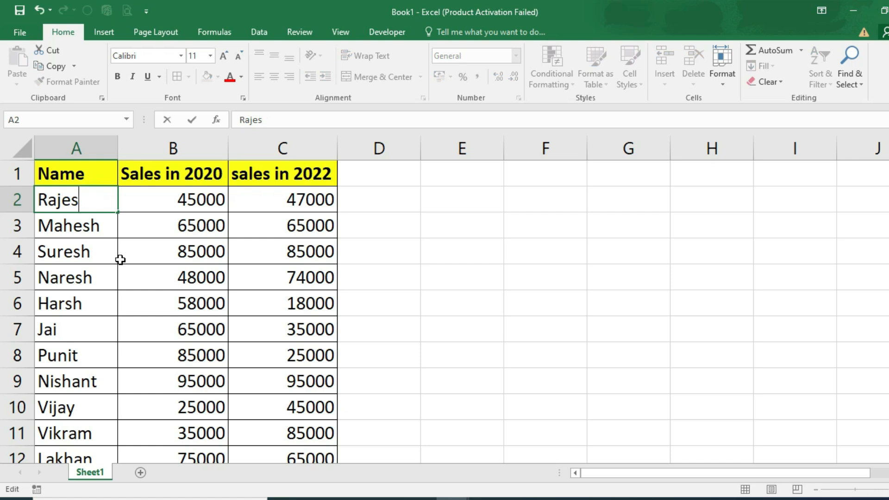
left_click(124, 309)
left_click(83, 200)
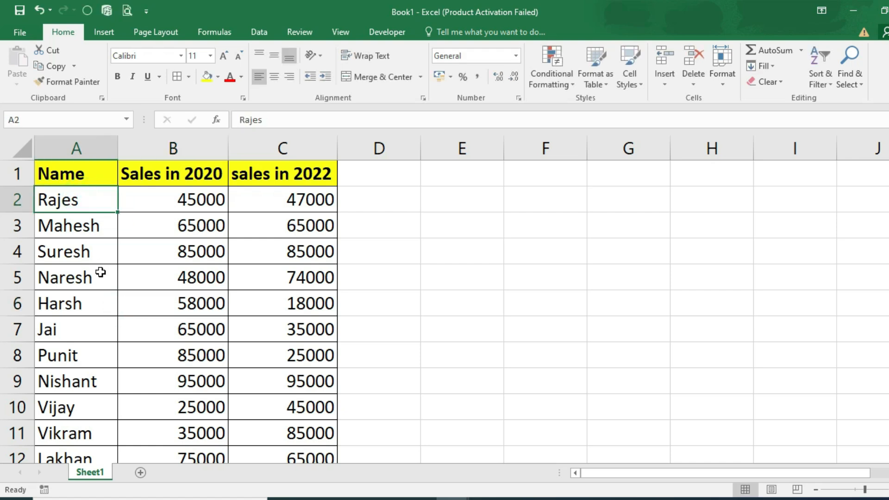
type("h")
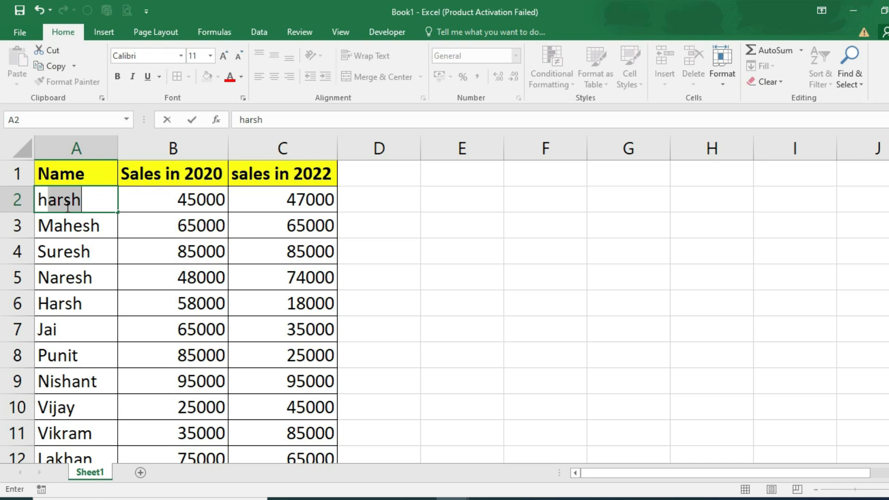
left_click(38, 10)
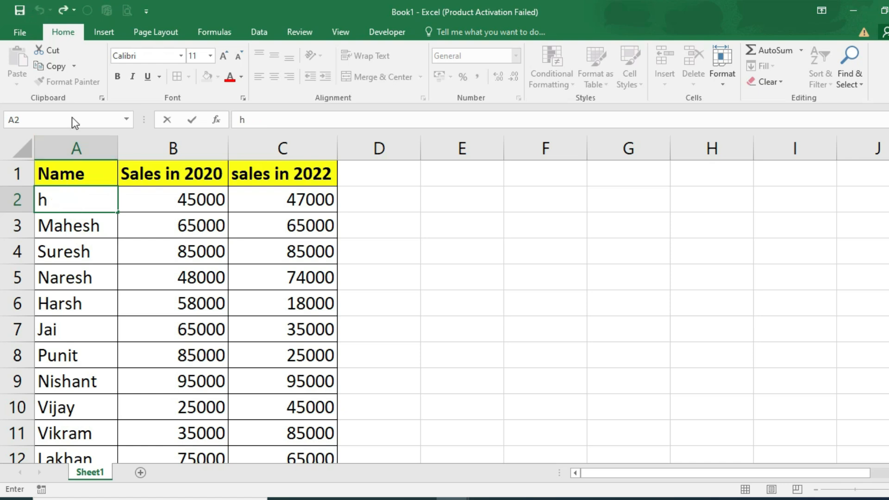
left_click(38, 10)
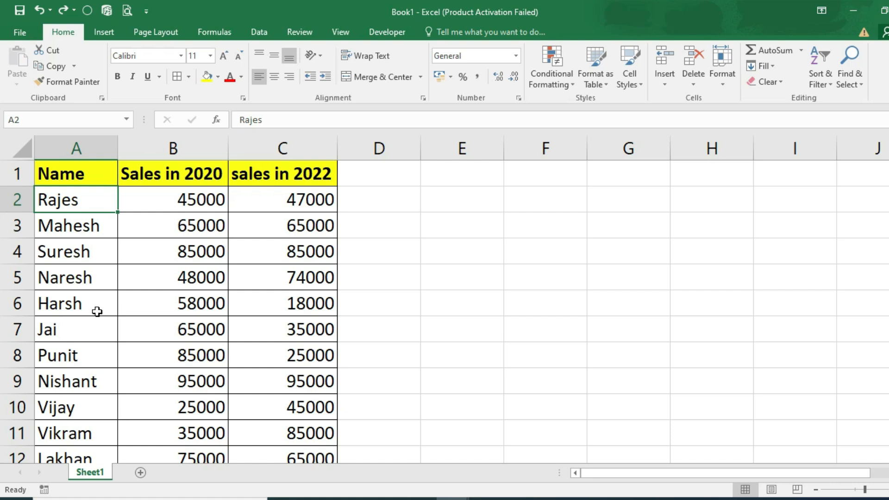
Edit cell A2 in place and append the missing "h" to the end of the name
key("F2")
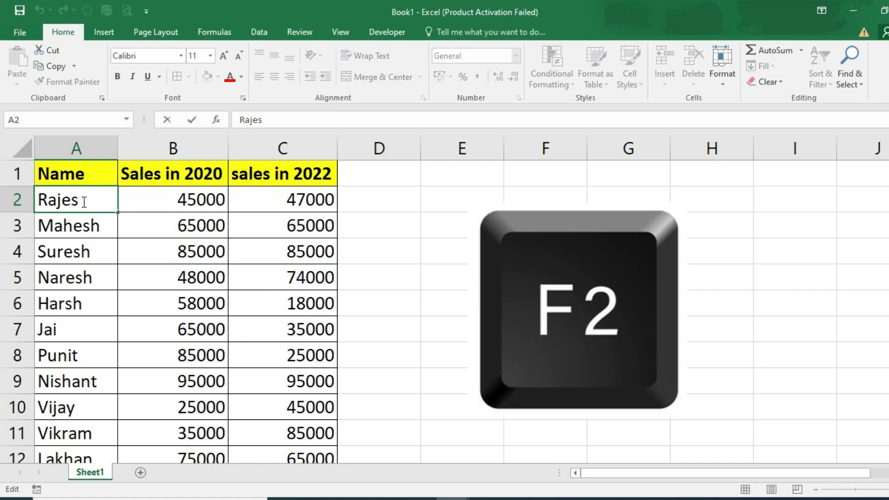
type("h")
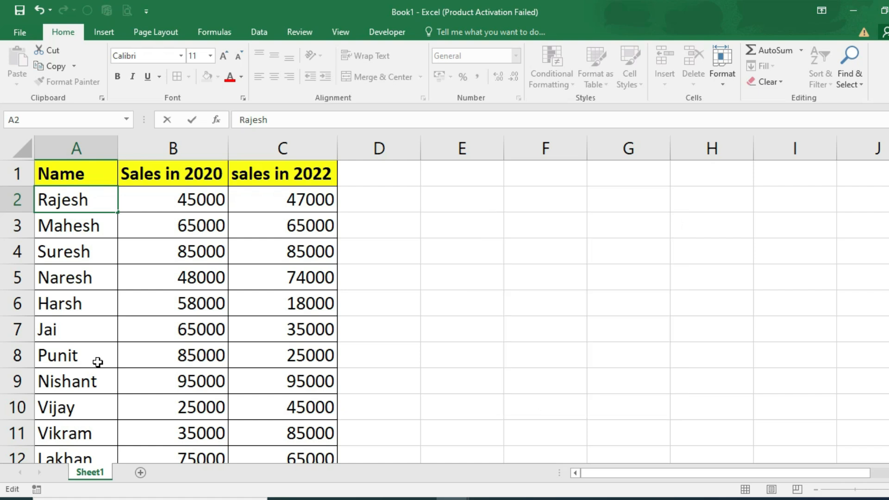
key("Return")
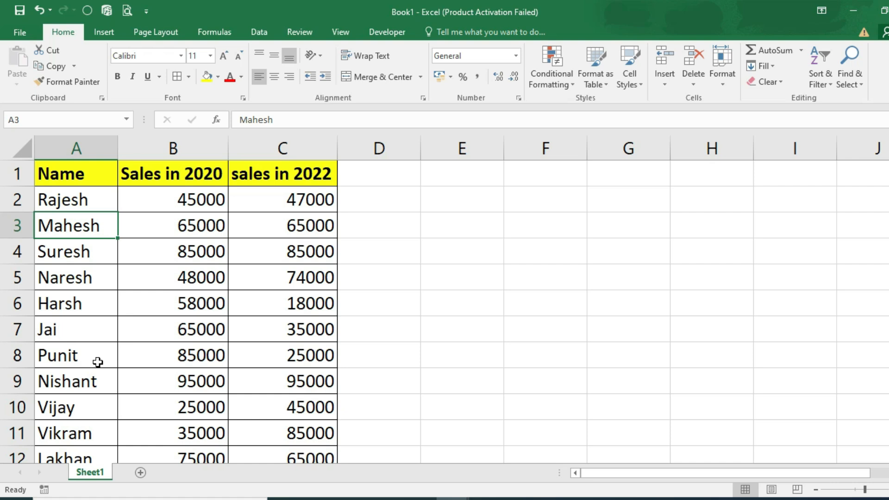
Add a comment to cell A2, replacing the author name with a note that the listed person "is a Asst. Manager"
key("Up")
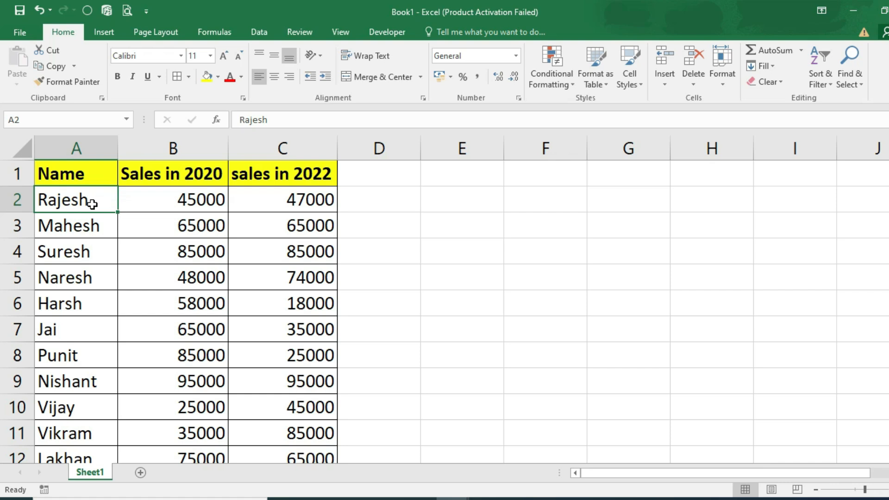
key("shift+F2")
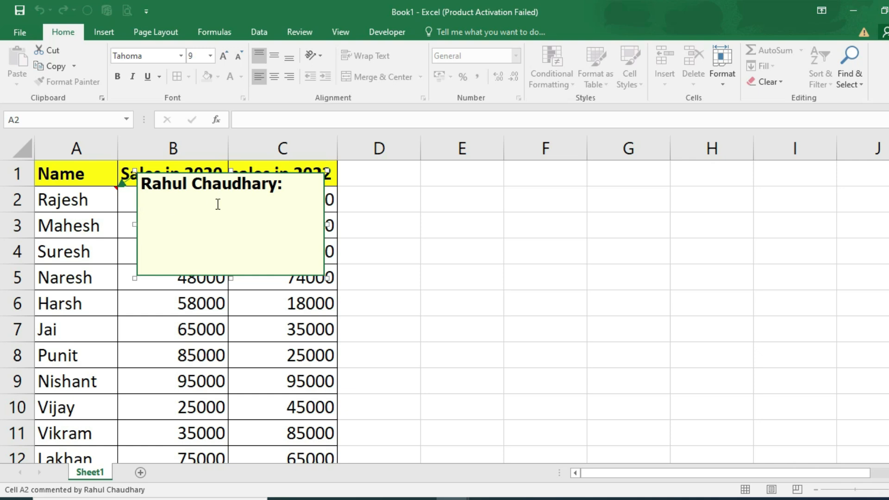
left_click_drag(287, 185, 145, 189)
key("BackSpace")
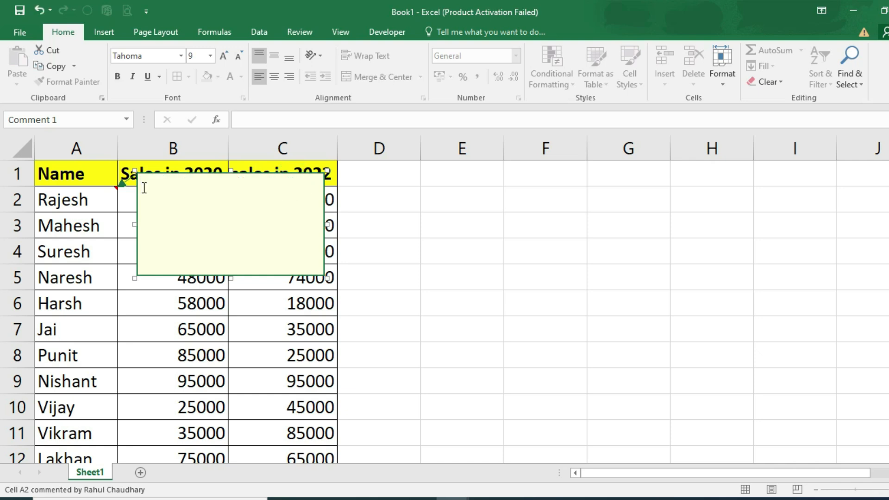
type("Rajesh is")
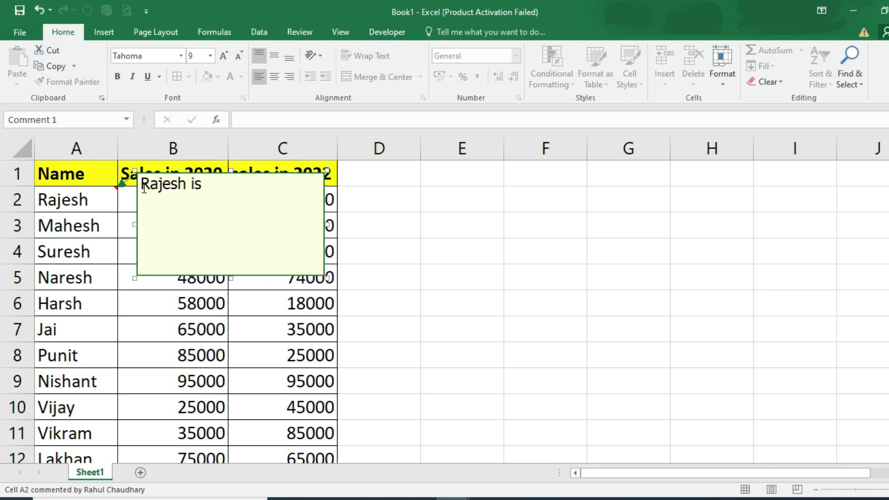
type(" a Asst. Manager")
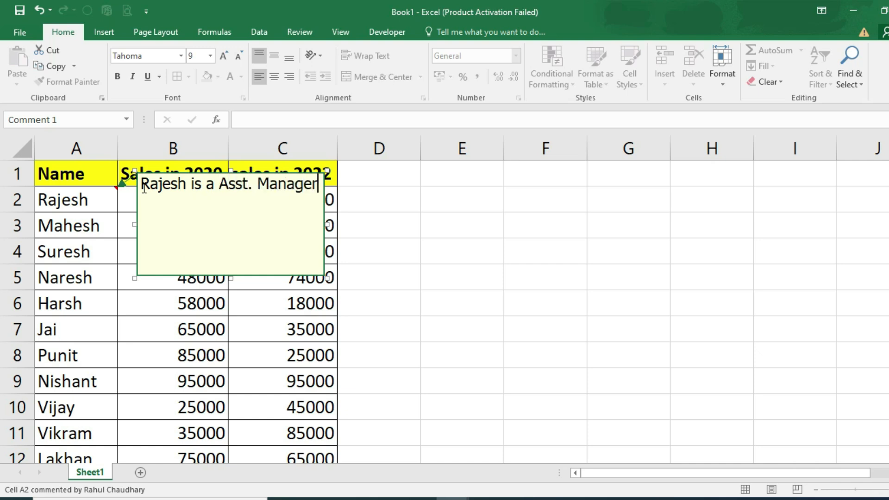
left_click(511, 258)
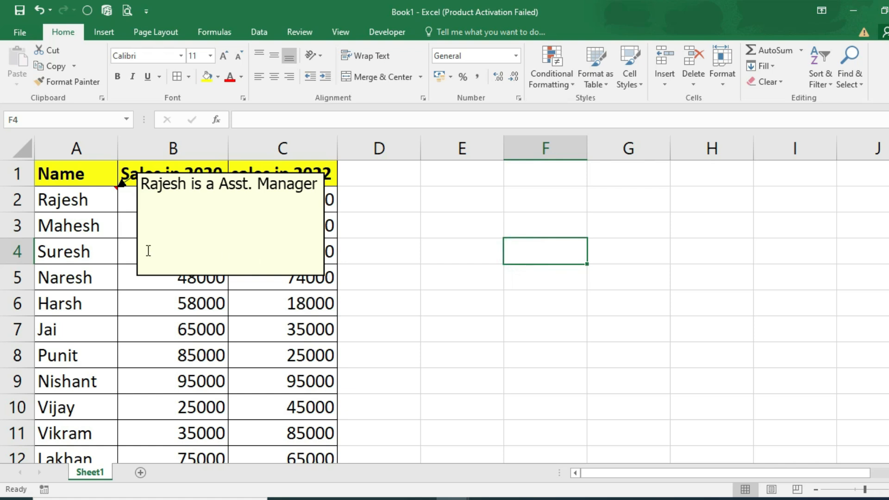
Hide the always-displayed comment on cell A2
left_click(114, 199)
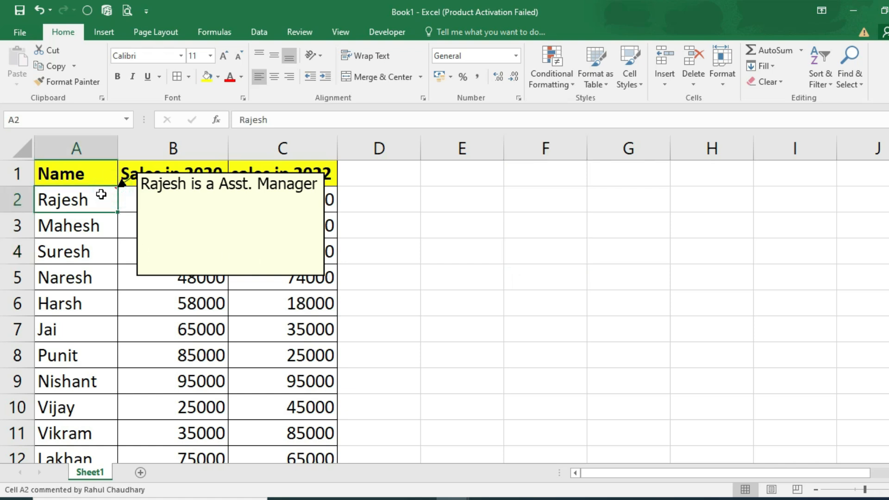
right_click(101, 195)
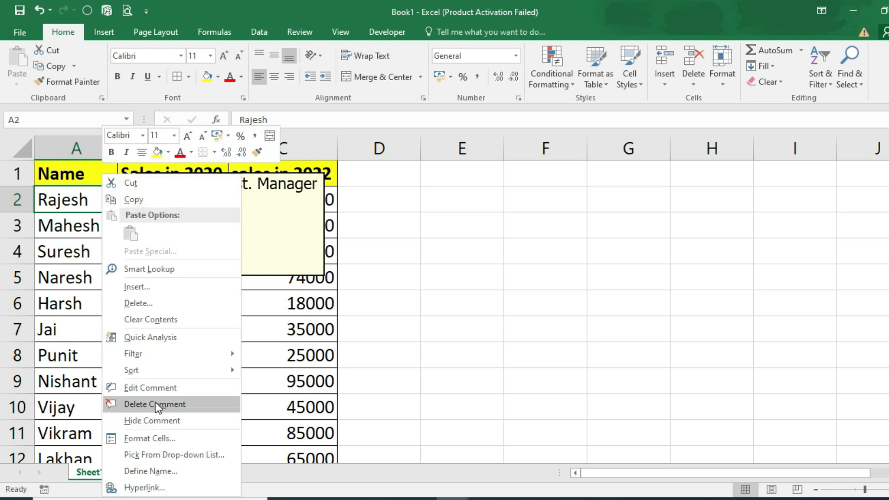
left_click(154, 420)
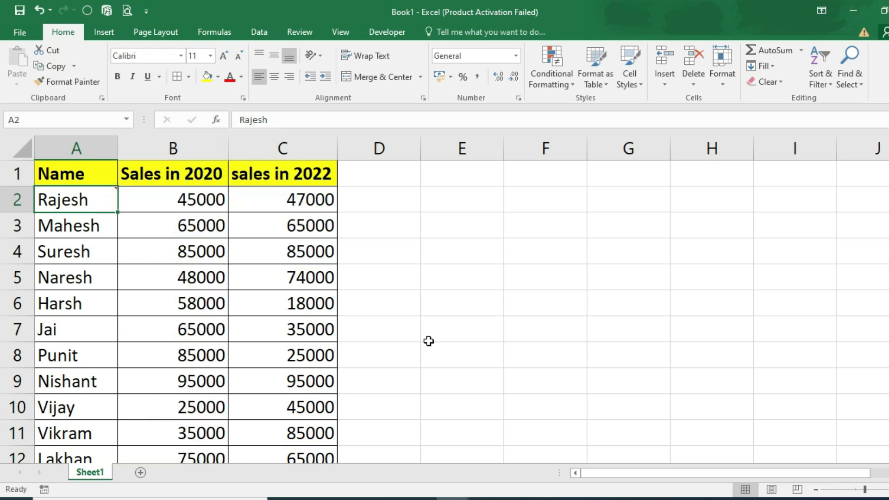
left_click(481, 311)
mouse_move(109, 200)
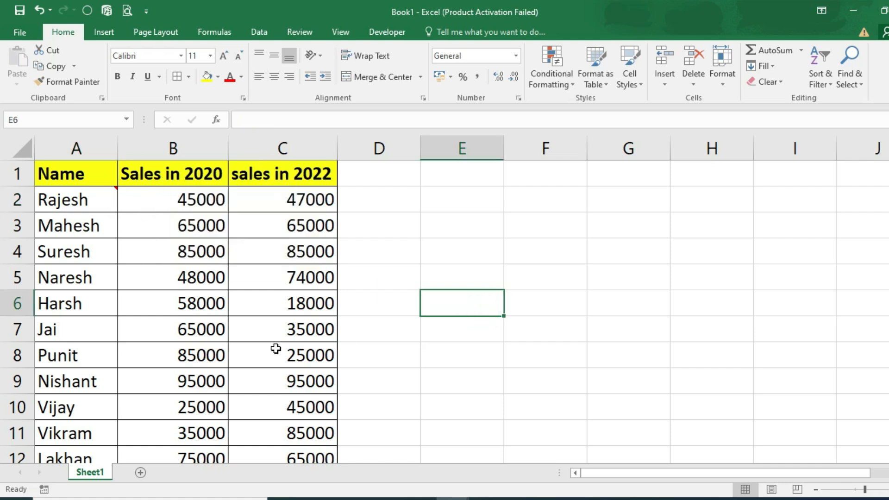
Delete the comment from cell A2
left_click(99, 199)
right_click(99, 199)
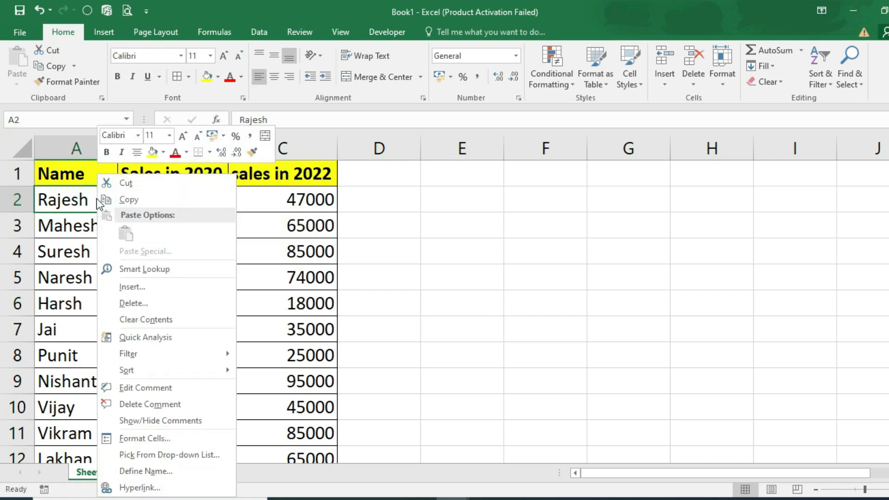
left_click(148, 405)
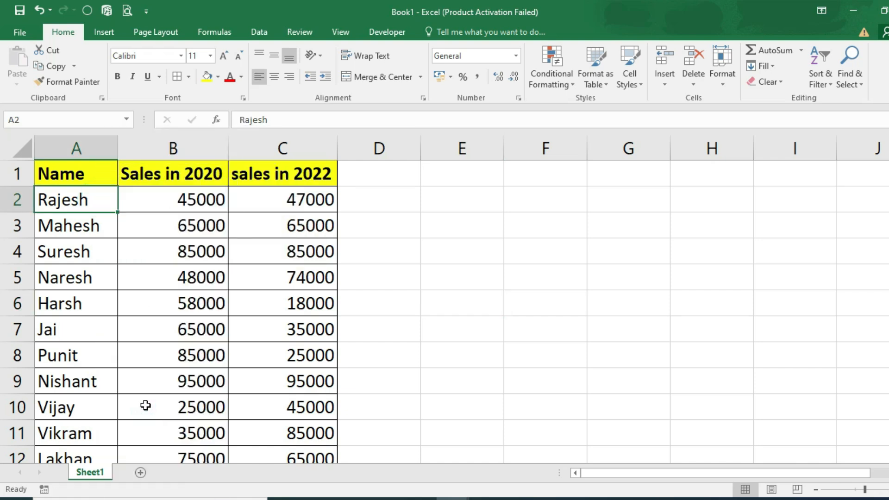
left_click(573, 277)
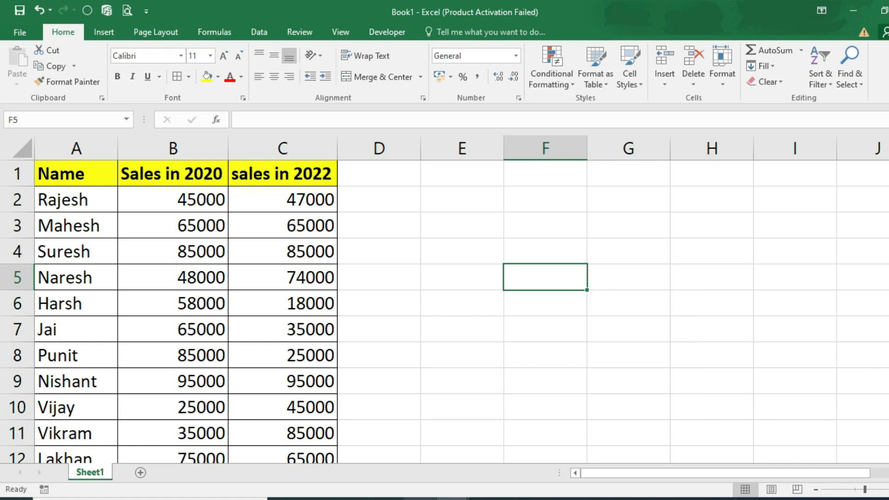
Open the print preview of Sheet1 and inspect the page
mouse_move(419, 499)
key("ctrl+F2")
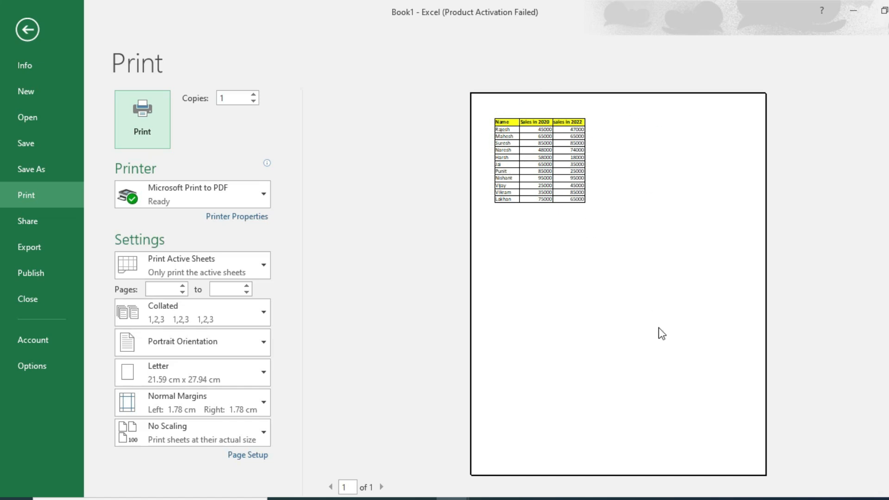
left_click(503, 132)
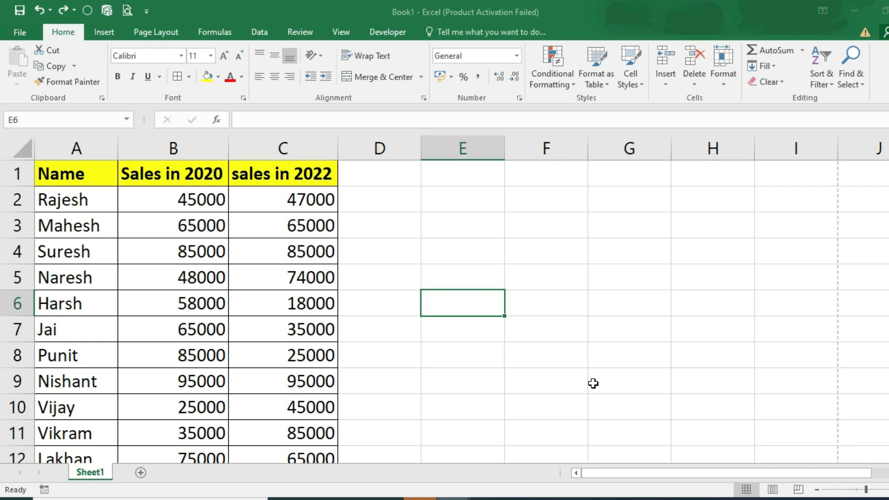
Name the sales table range A1:C12 "Data"
left_click_drag(72, 173, 254, 393)
scroll(138, 352, "up", 1)
left_click(67, 118)
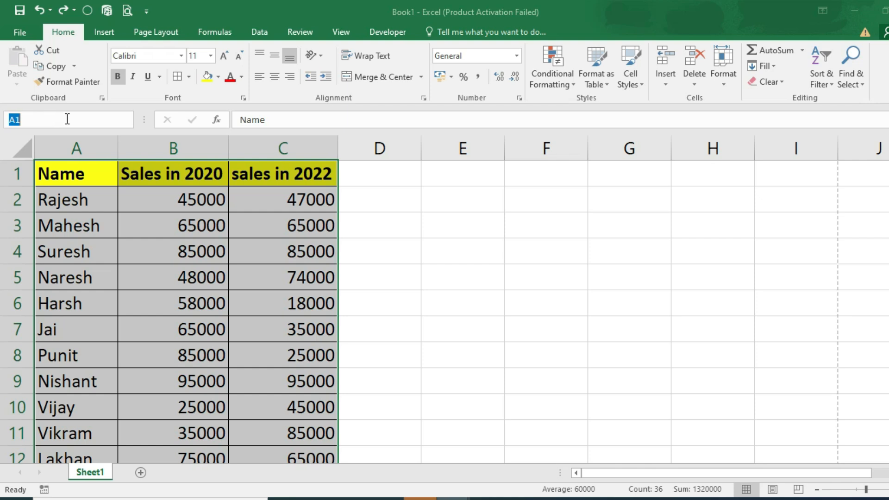
type("Data")
key("Return")
Try a VLOOKUP formula in cell E2 with D2 as the lookup value and the pasted name Data as the table array
left_click(488, 203)
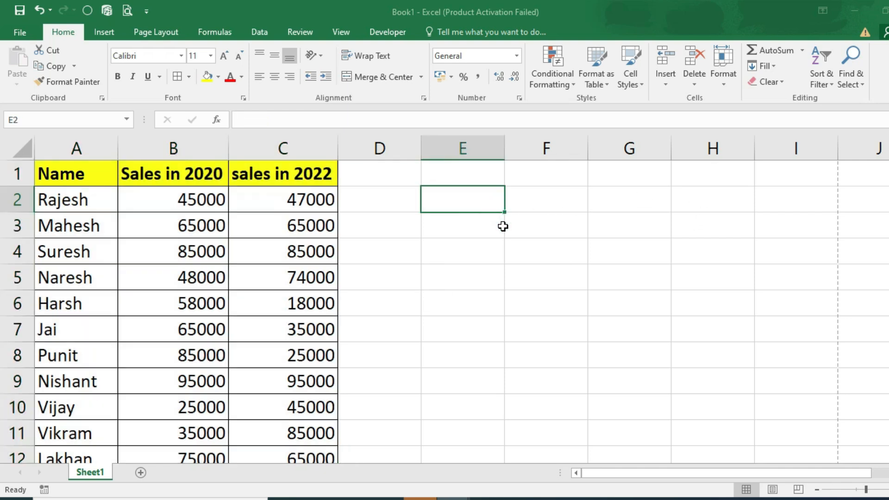
type("=vlo")
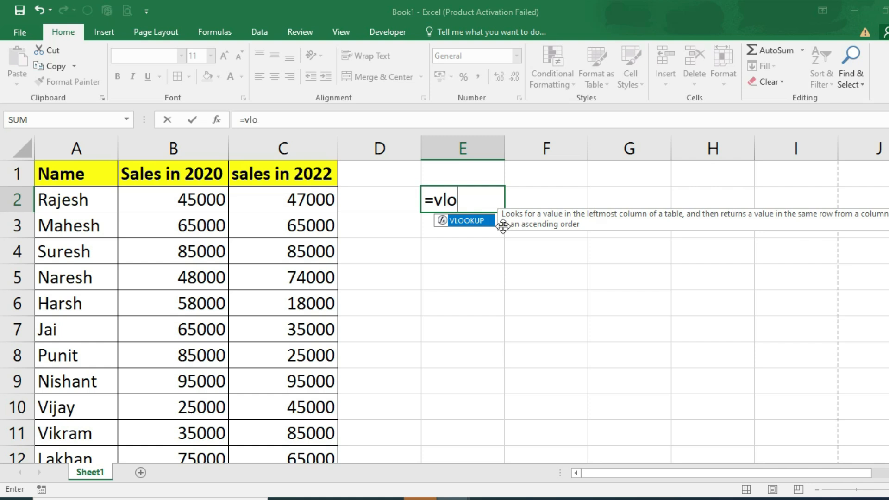
key("Tab")
left_click(382, 198)
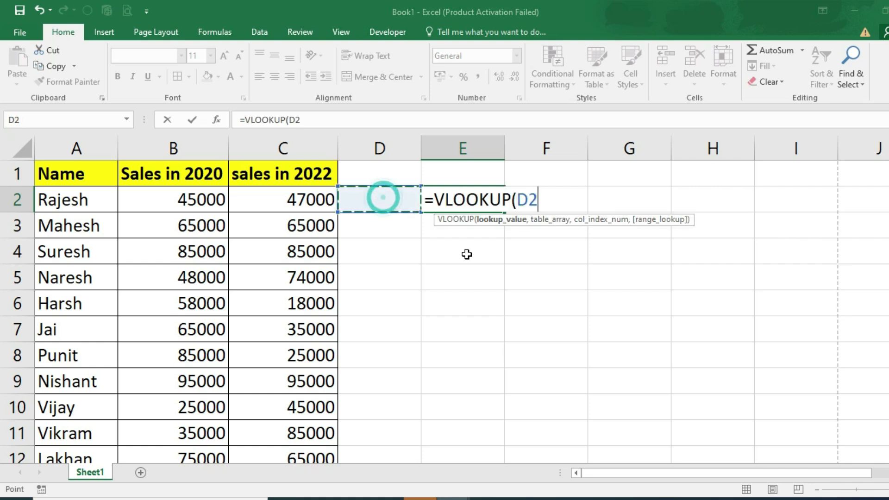
type(",")
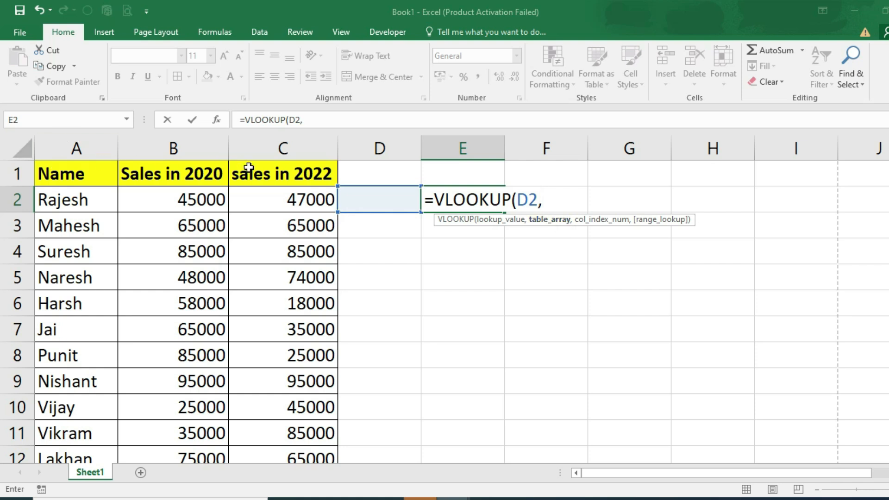
key("F3")
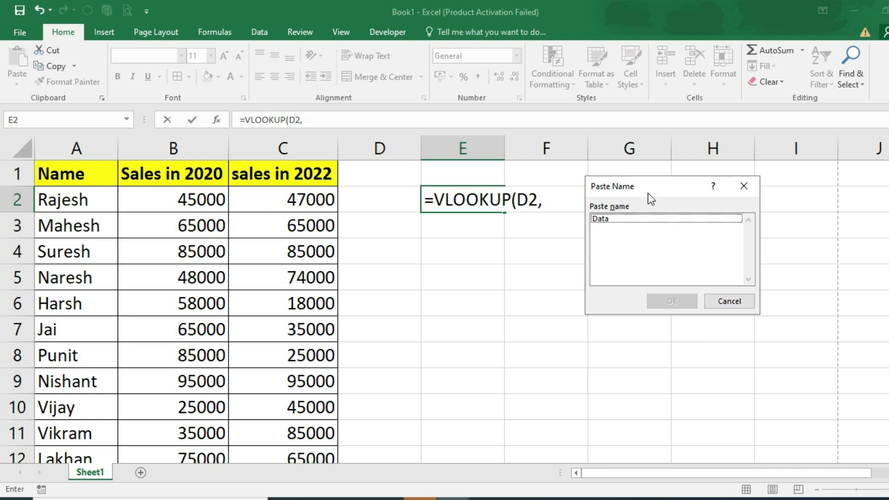
left_click(600, 219)
left_click(678, 299)
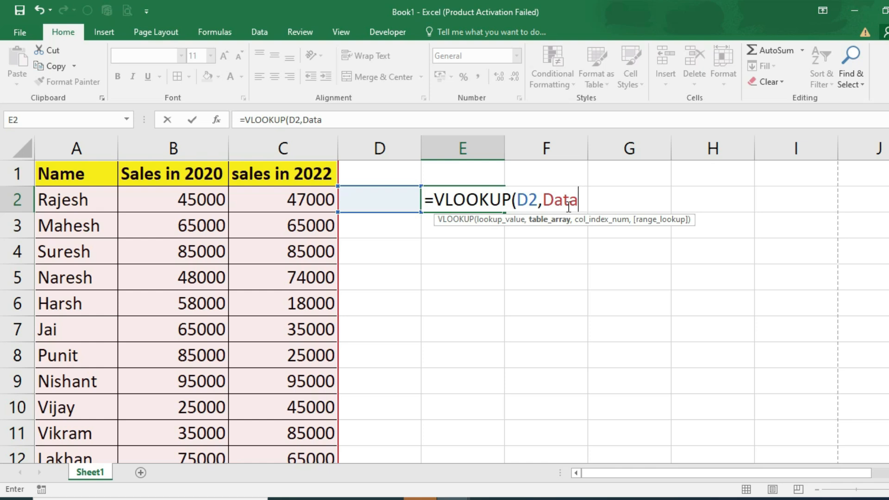
key("Escape")
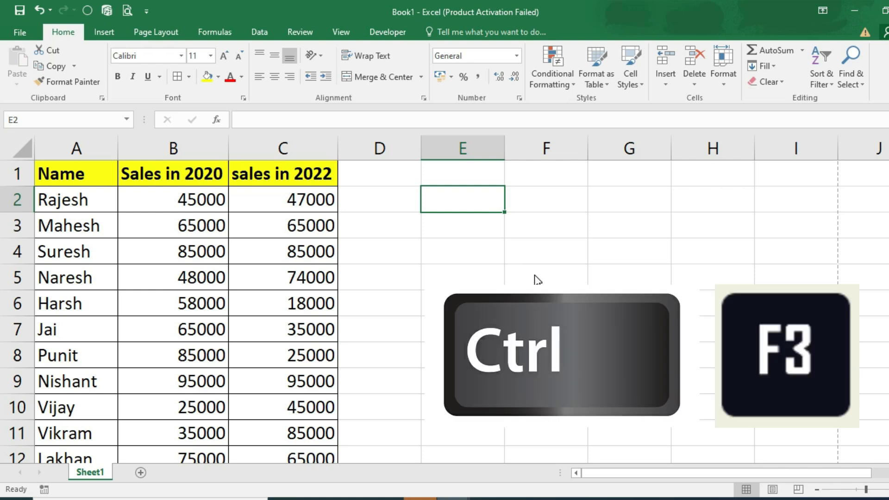
Review the workbook's defined names and the ranges they refer to in the Name Manager
key("ctrl+F3")
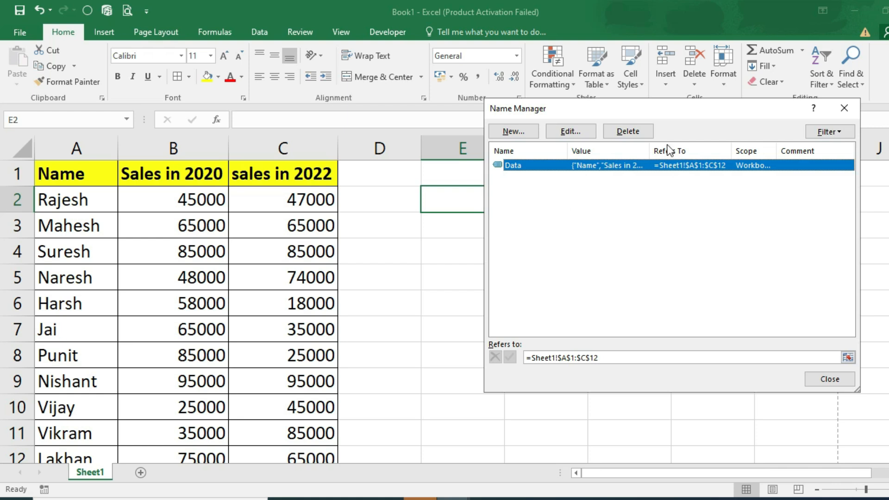
key("Escape")
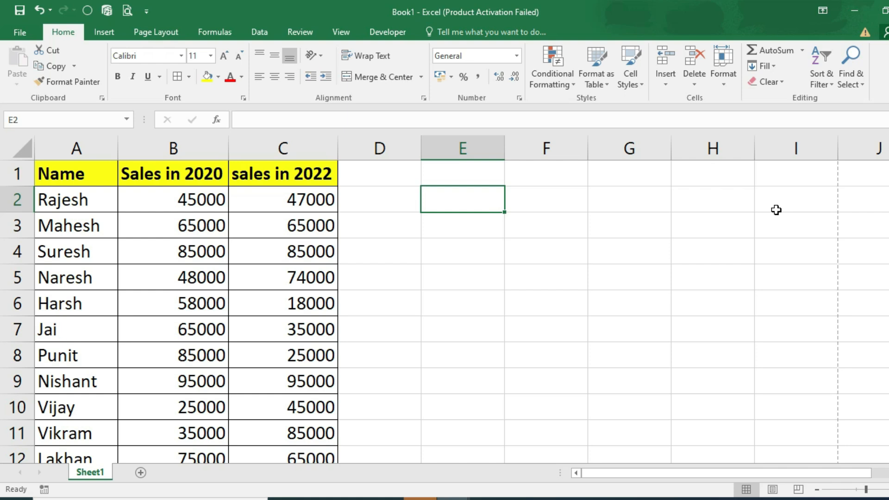
Try inserting the MAX function into cell E2 from the recently used functions
key("shift+F3")
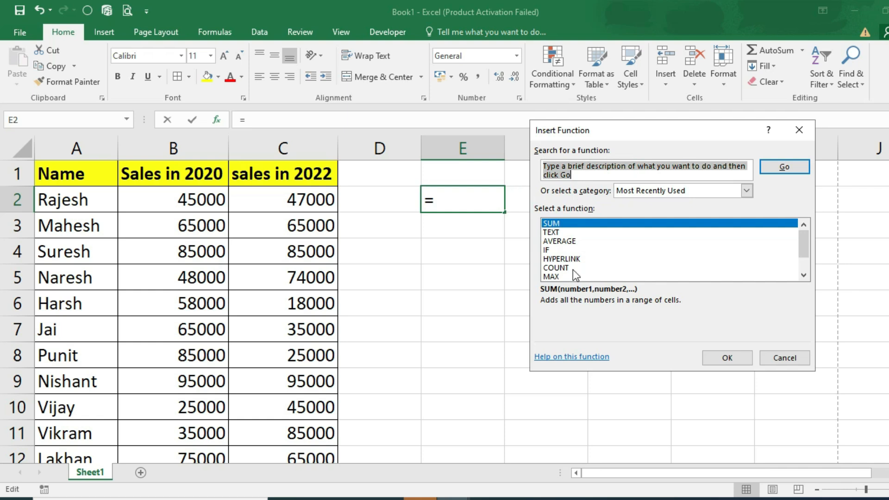
scroll(592, 260, "down", 1)
left_click(557, 249)
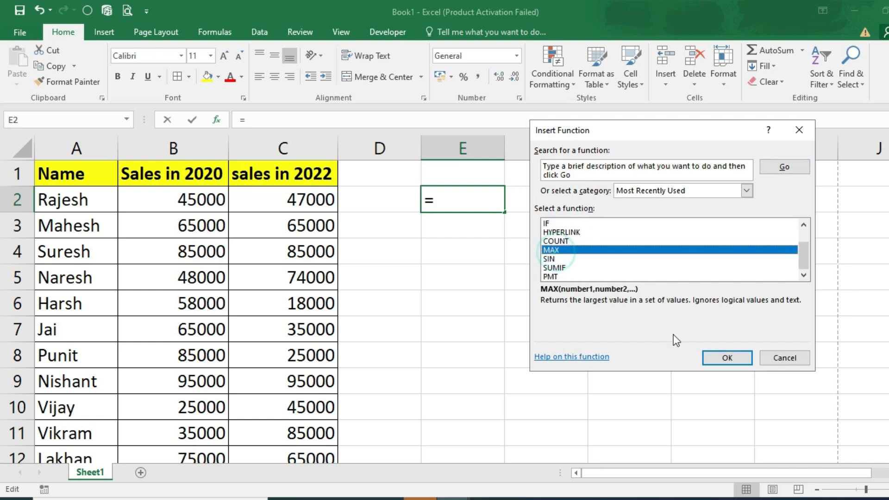
left_click(712, 355)
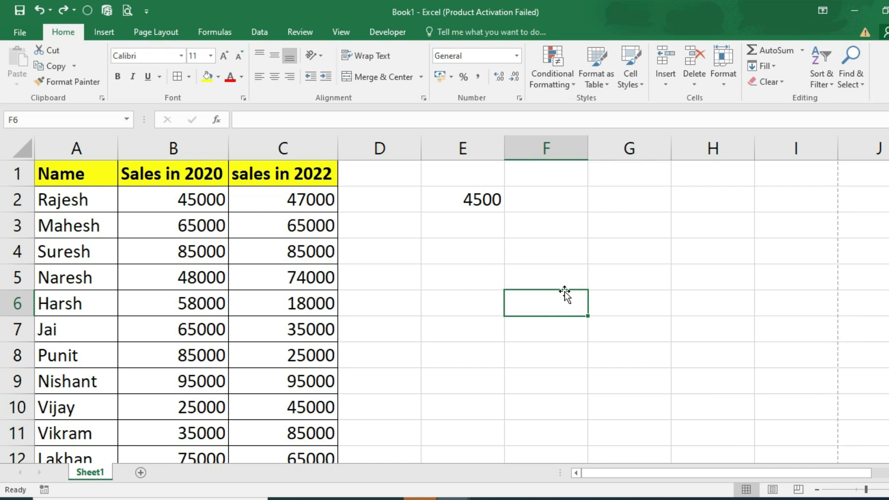
Clear the value in cell E2 and repeat that deletion on cells C2 and C8
left_click(469, 202)
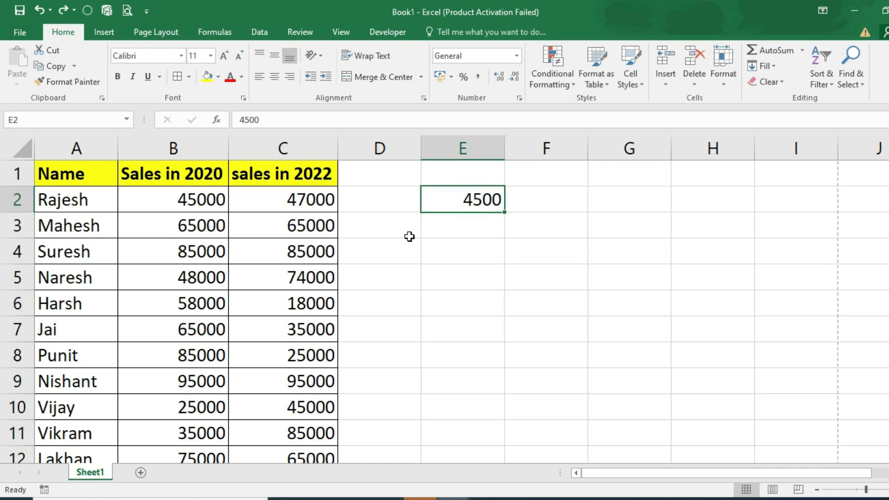
key("Delete")
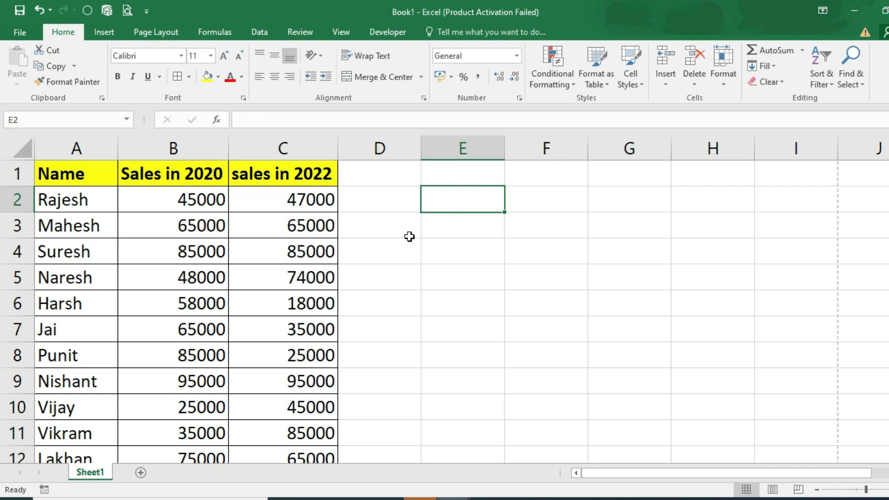
left_click(306, 198)
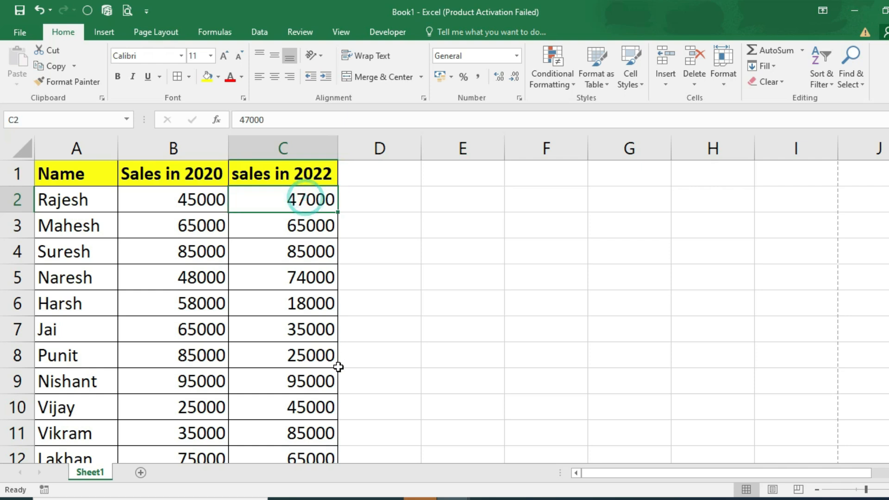
key("F4")
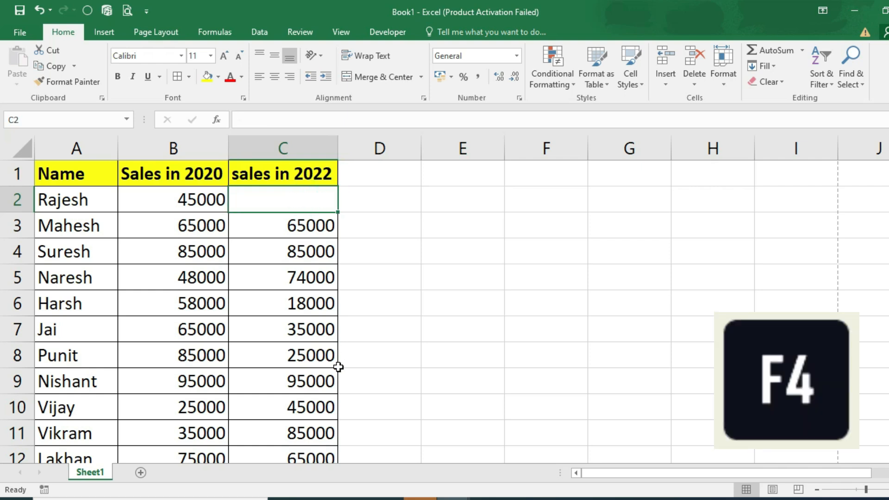
left_click(318, 358)
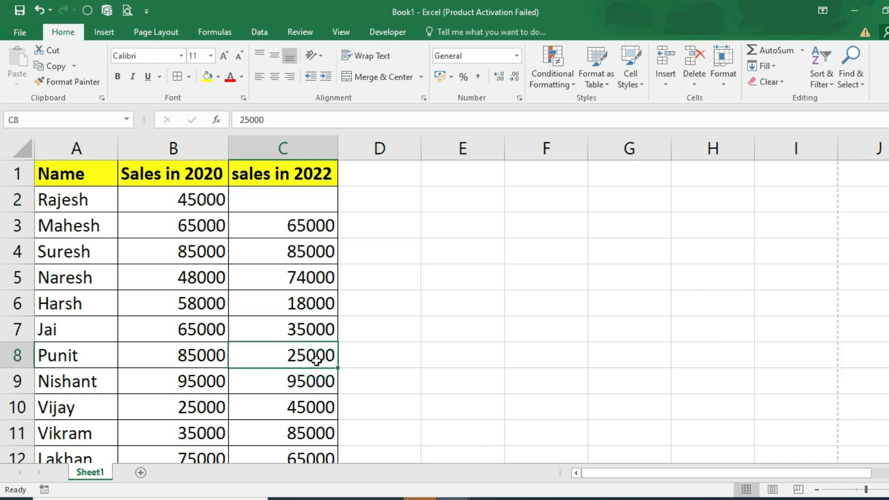
key("F4")
key("ctrl+z")
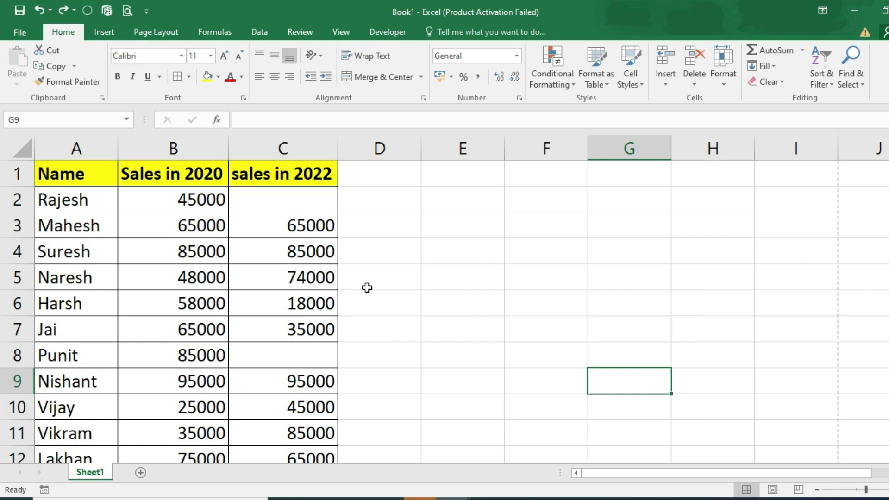
Try to close the Book1 workbook, cancelling at the save prompt
key("ctrl+F4")
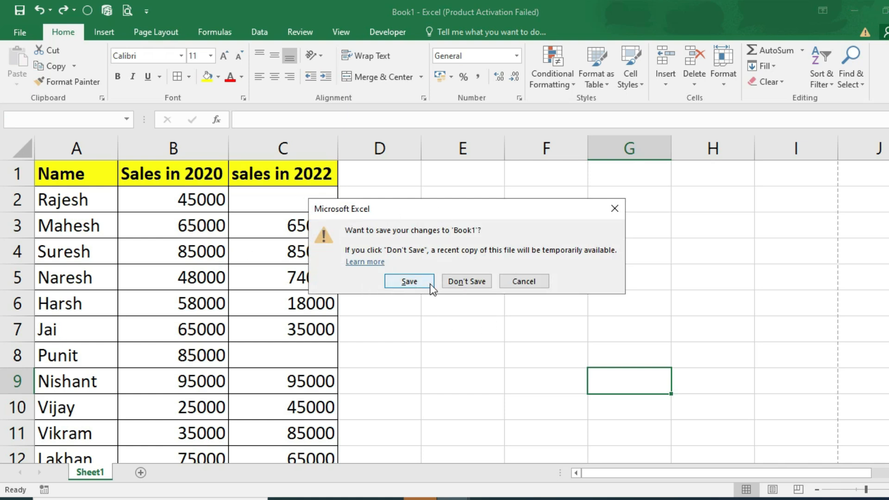
left_click(524, 281)
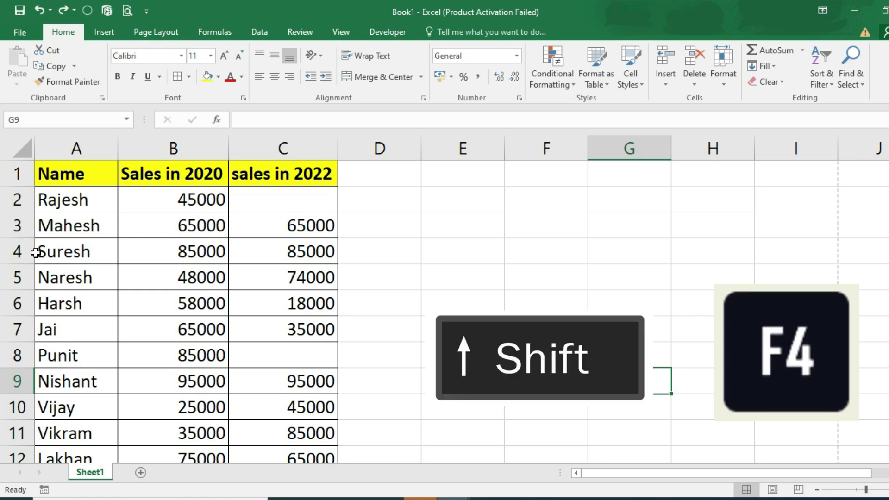
left_click(49, 197)
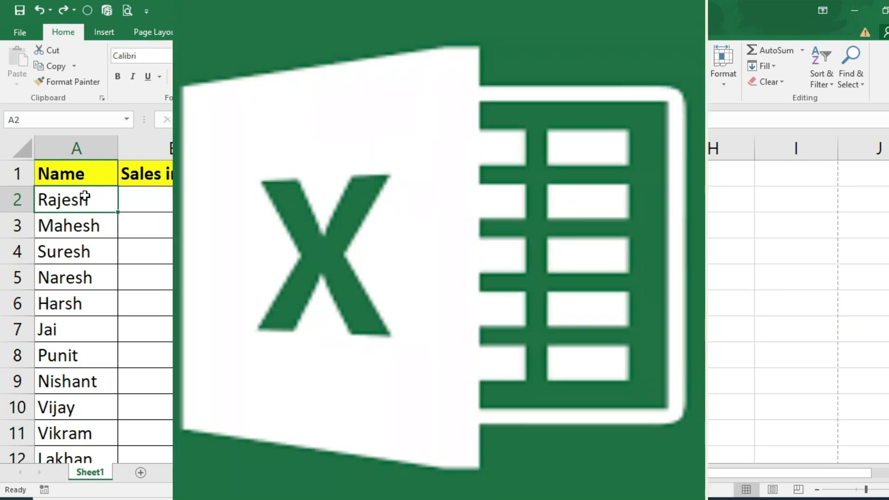
left_click(63, 256)
left_click(60, 201)
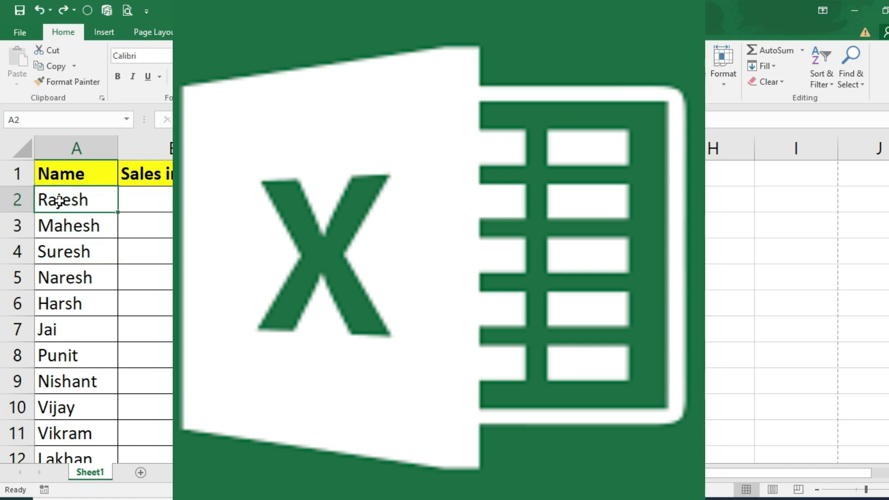
key("Right")
key("Right")
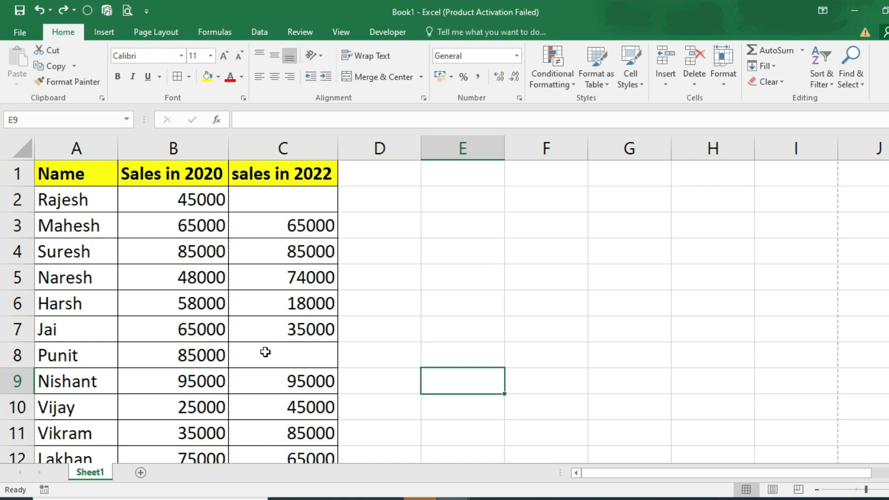
Jump to cell B8 using Go To
key("F5")
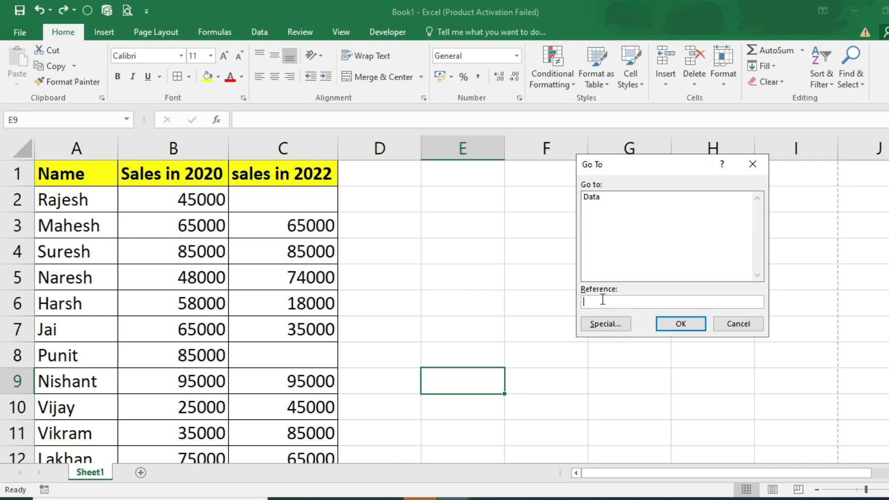
type("b")
key("BackSpace")
type("B*")
key("BackSpace")
type("8")
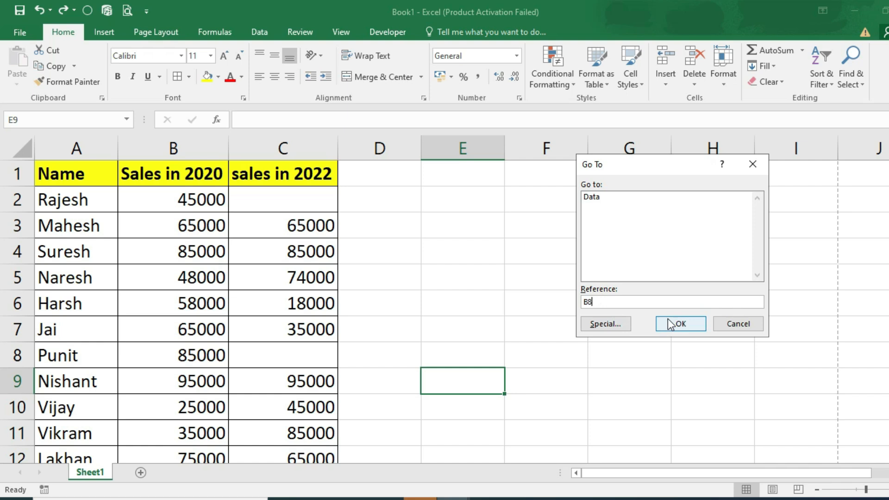
left_click(670, 325)
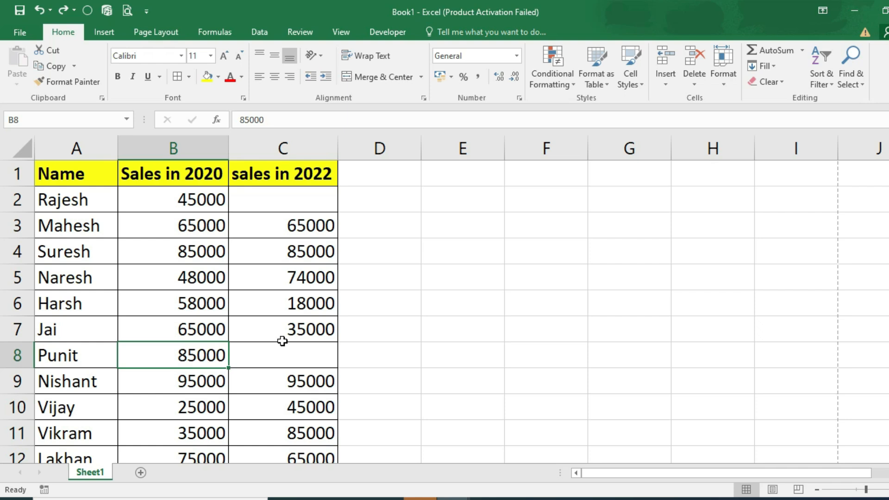
Locate all blank cells in the sheet with Go To Special and clear the selection
key("ctrl+g")
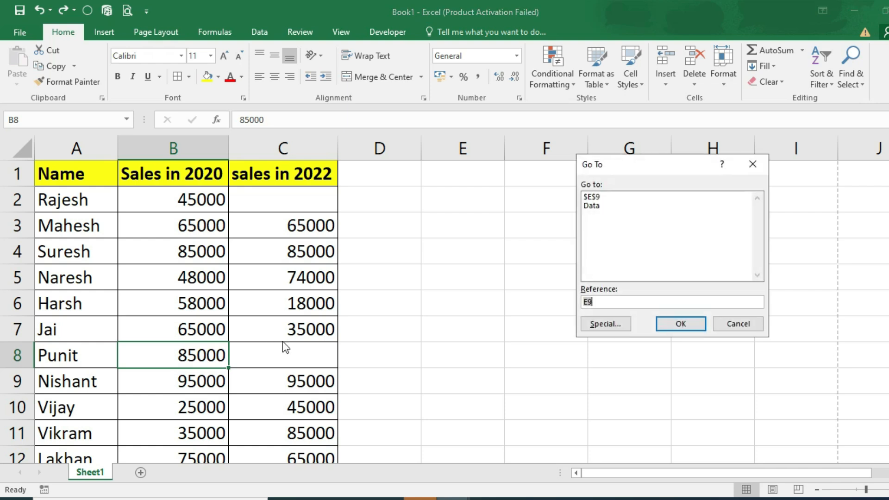
left_click(614, 324)
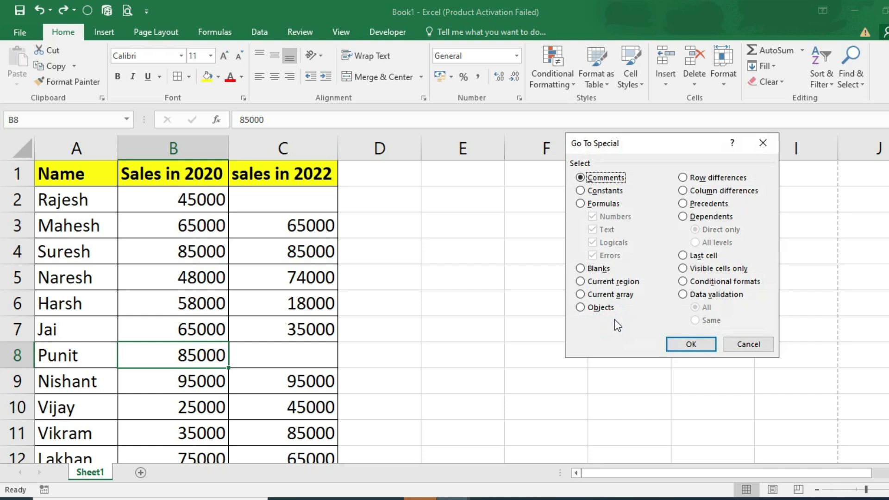
left_click(593, 269)
left_click(677, 343)
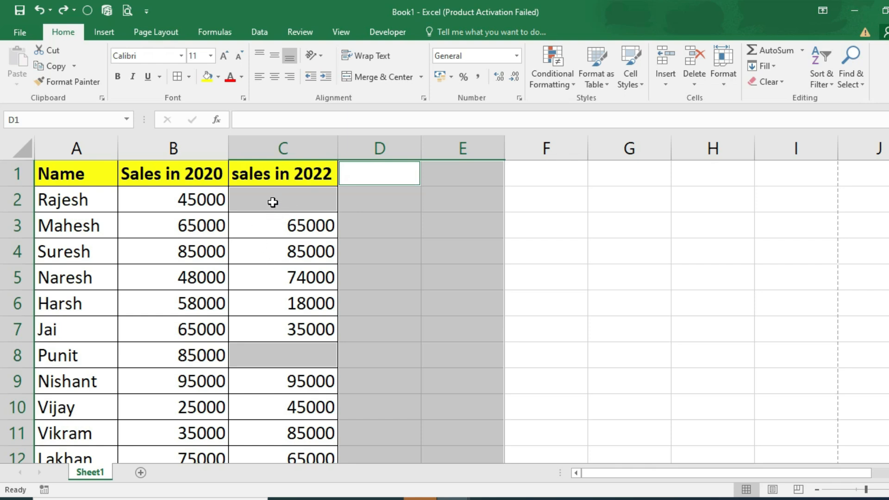
left_click(583, 286)
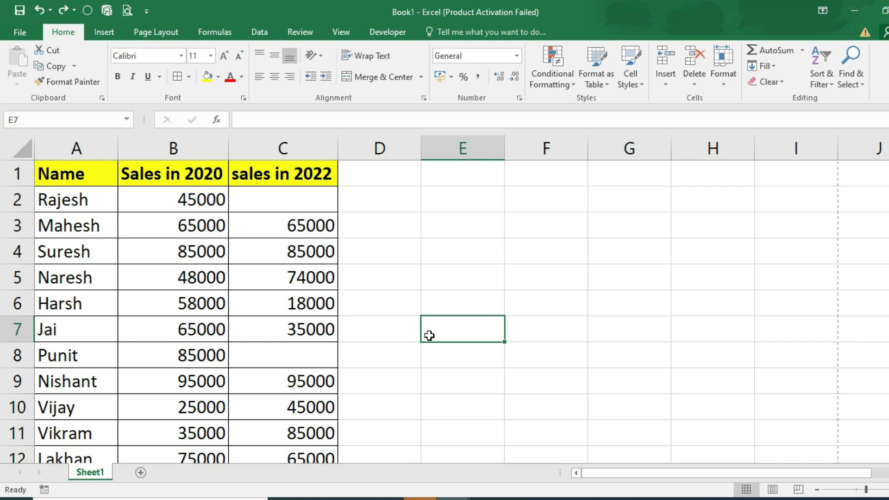
View the Find and Replace dialog and dismiss it without searching
key("shift+F5")
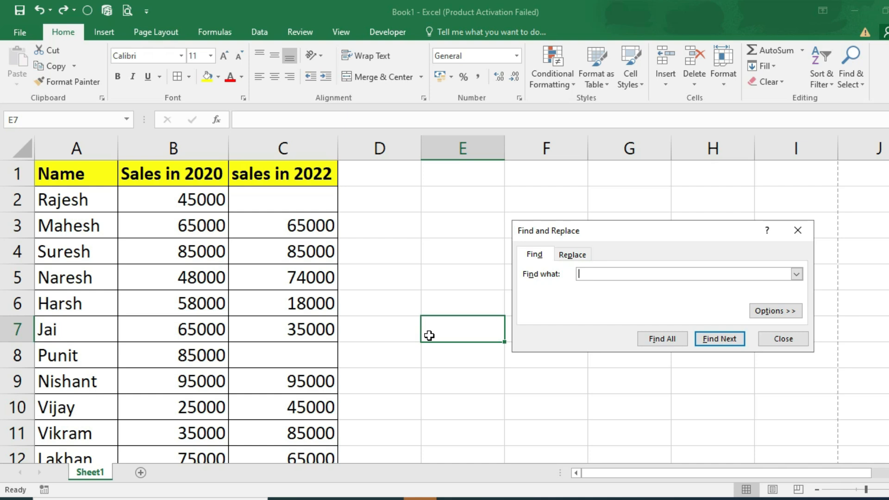
key("Escape")
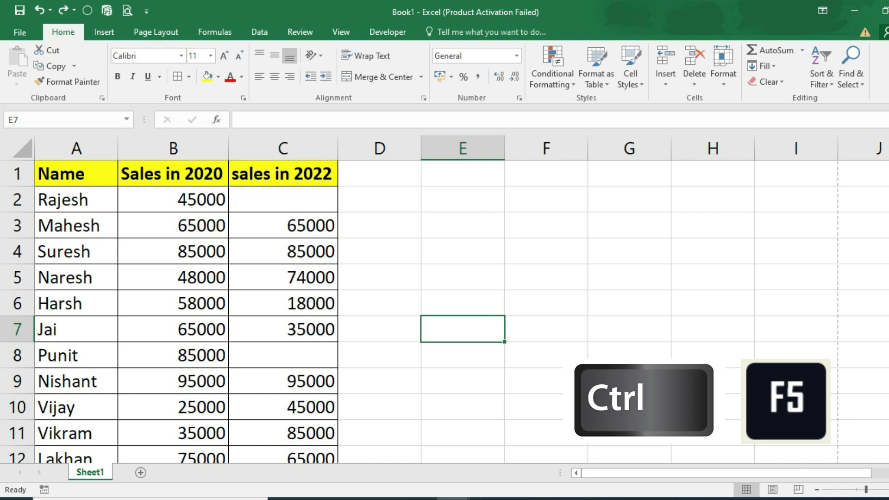
Restore the Book1 window from full size and move it upward over the other workbook
key("ctrl+F5")
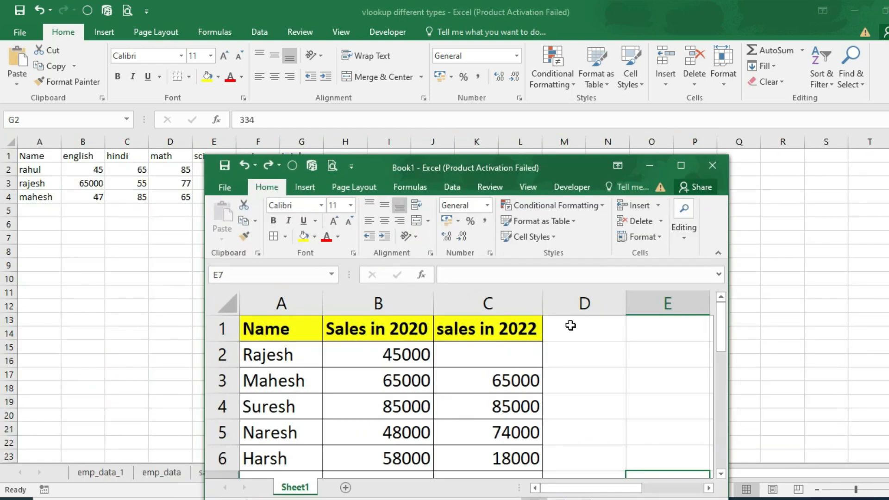
left_click_drag(554, 167, 550, 121)
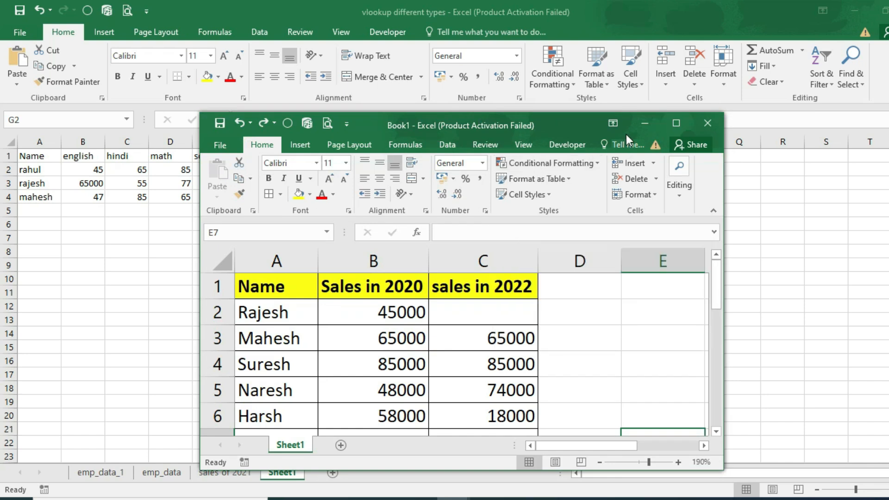
Maximize the Book1 window and view the page orientation options through the key tips without choosing one
left_click(682, 125)
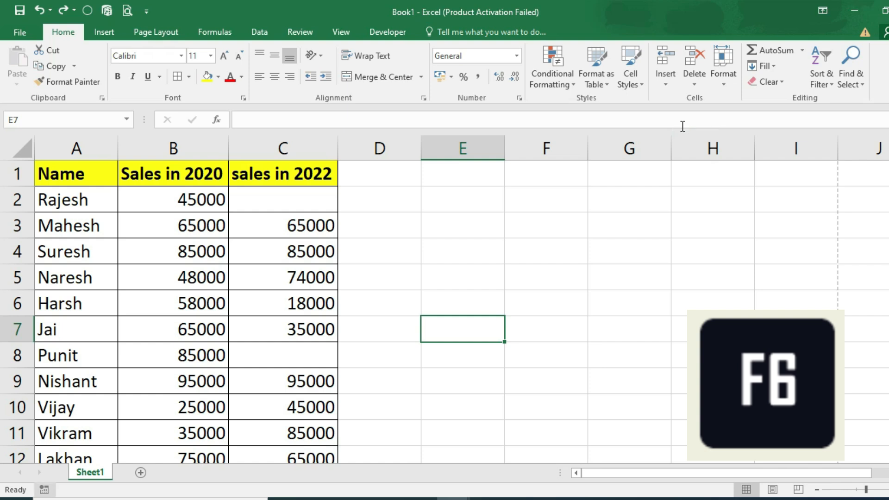
key("F6")
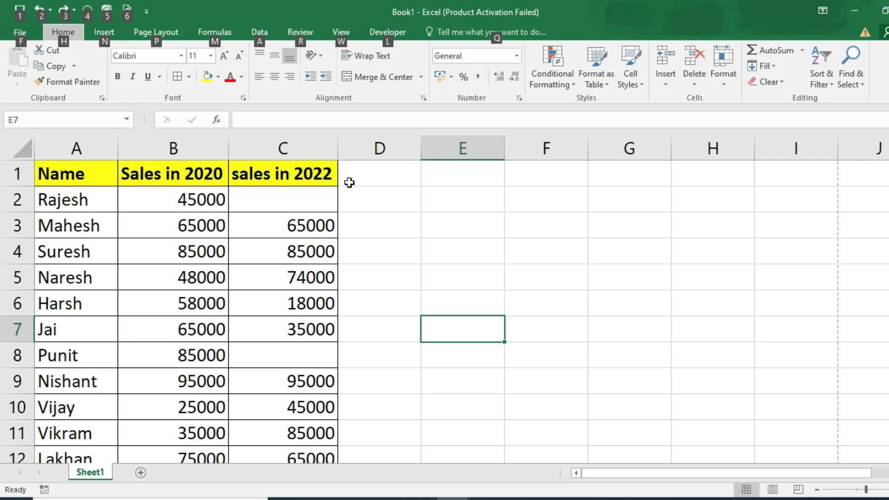
key("p")
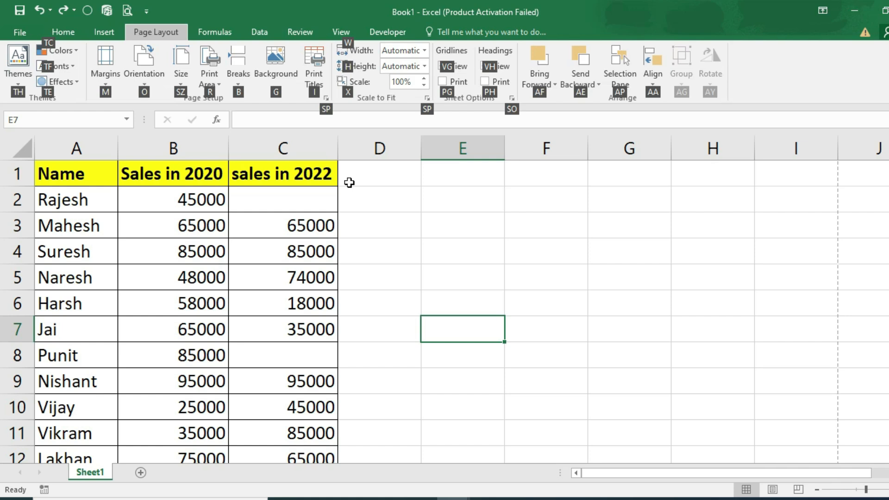
key("o")
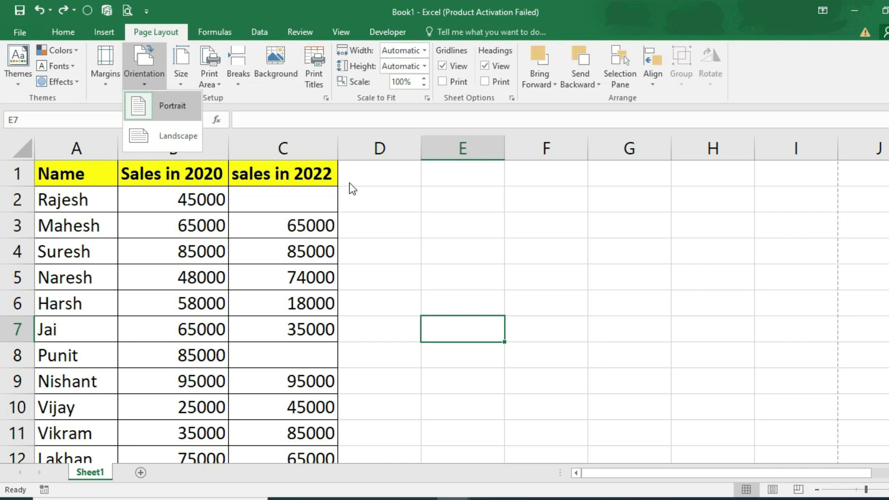
key("Escape")
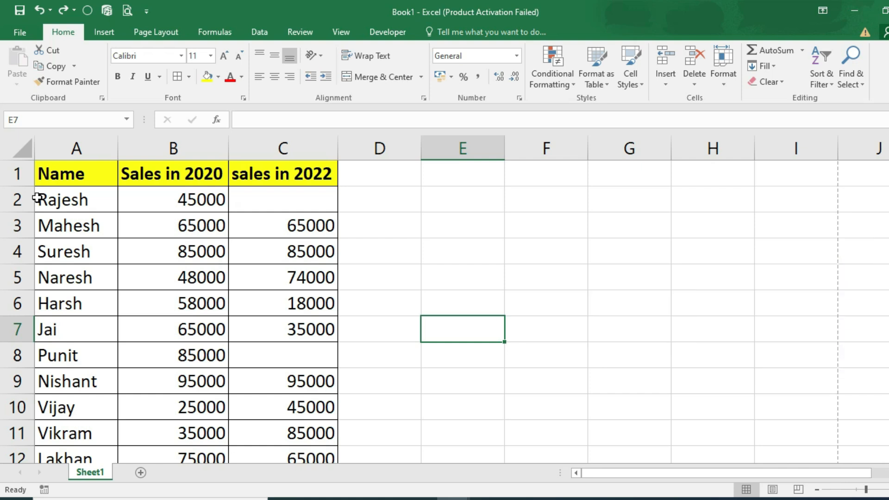
Switch to the vlookup different types workbook and show its emp_data sheet
mouse_move(442, 492)
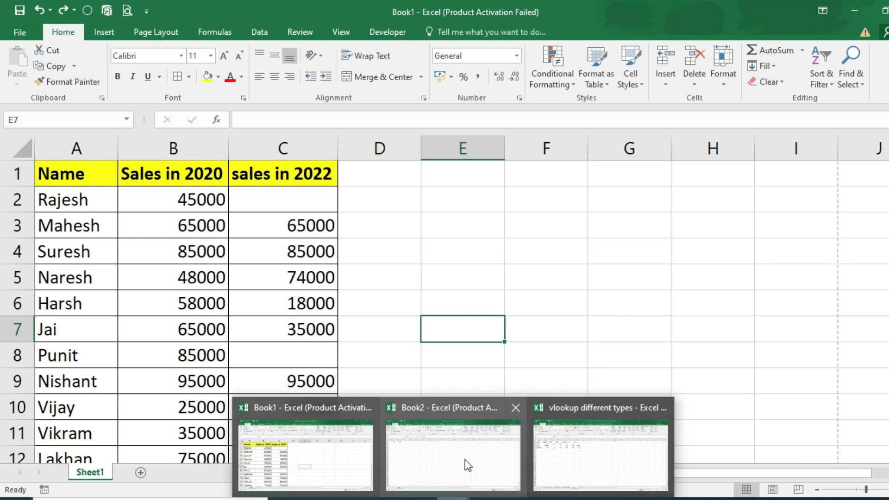
left_click(575, 443)
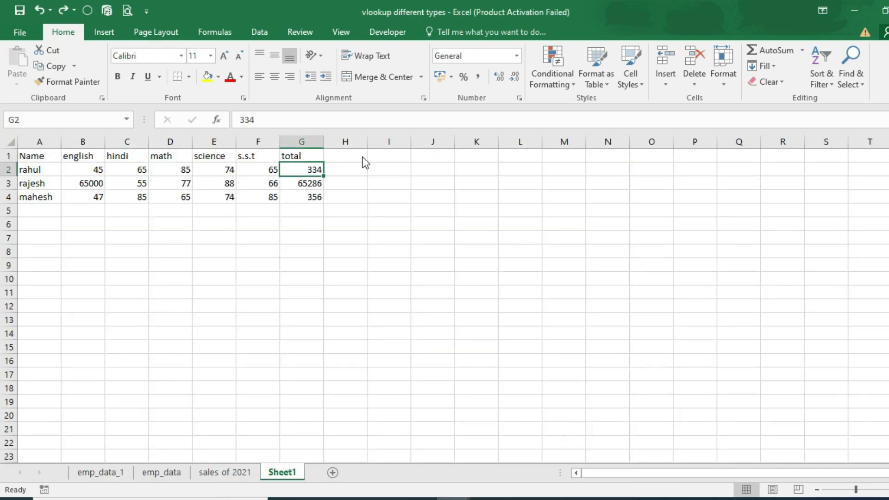
left_click(178, 473)
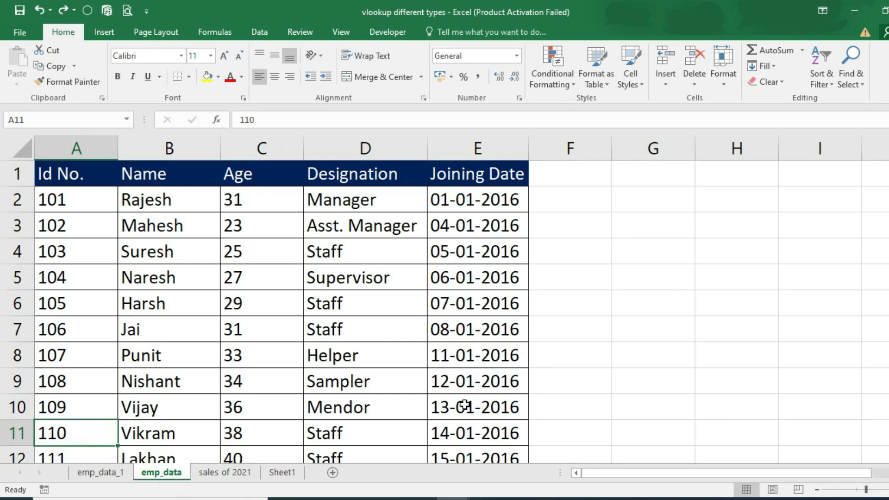
Cycle forward and backward through the open workbooks, ending on Book1
key("ctrl+F6")
key("ctrl+F6")
key("ctrl+F6")
key("ctrl+F6")
key("ctrl+shift+F6")
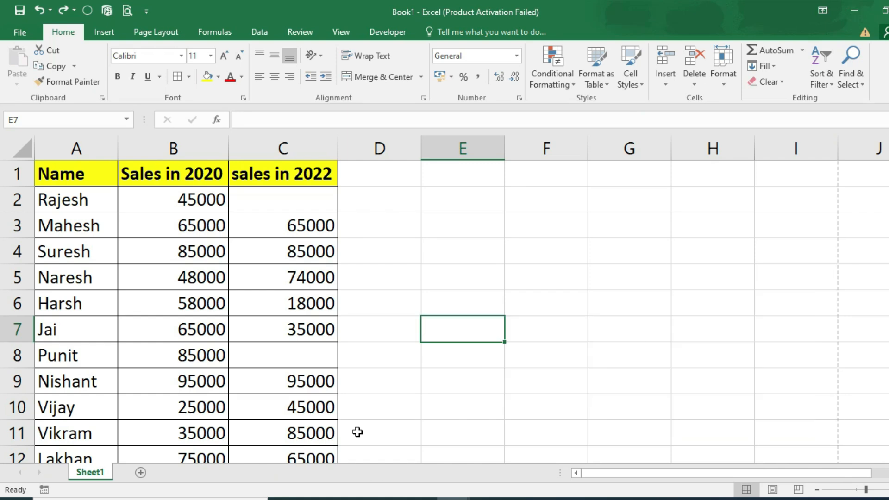
Add a new worksheet to Book1 and split its window into four panes
left_click(140, 473)
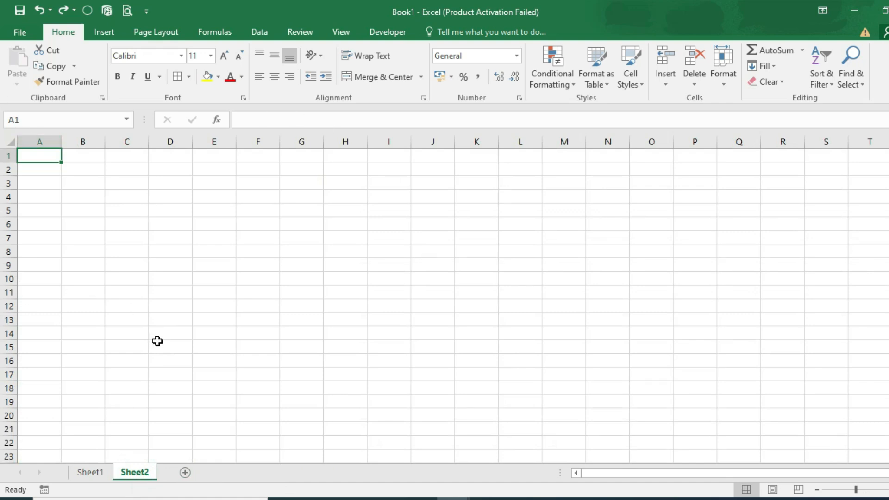
scroll(206, 294, "up", 4, "ctrl")
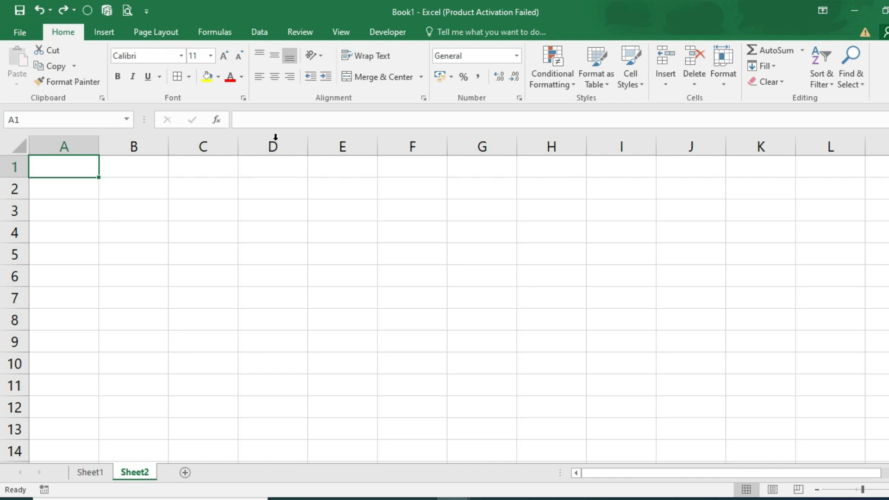
left_click(327, 30)
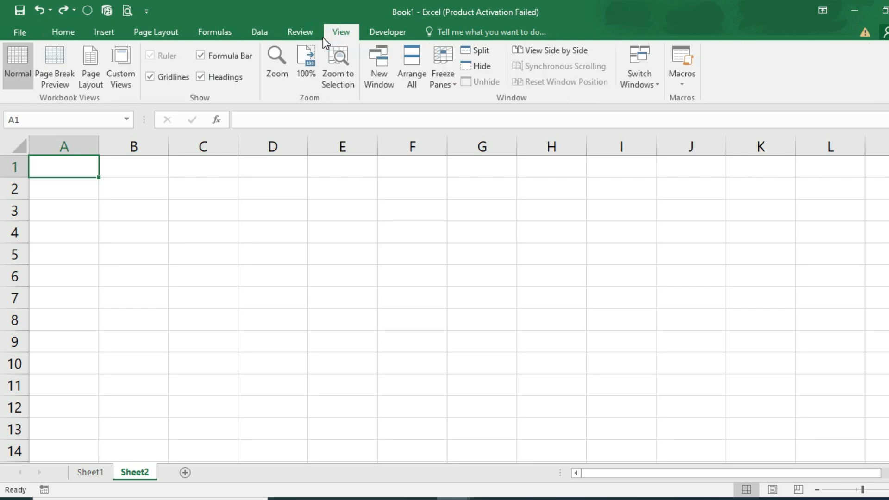
left_click(476, 52)
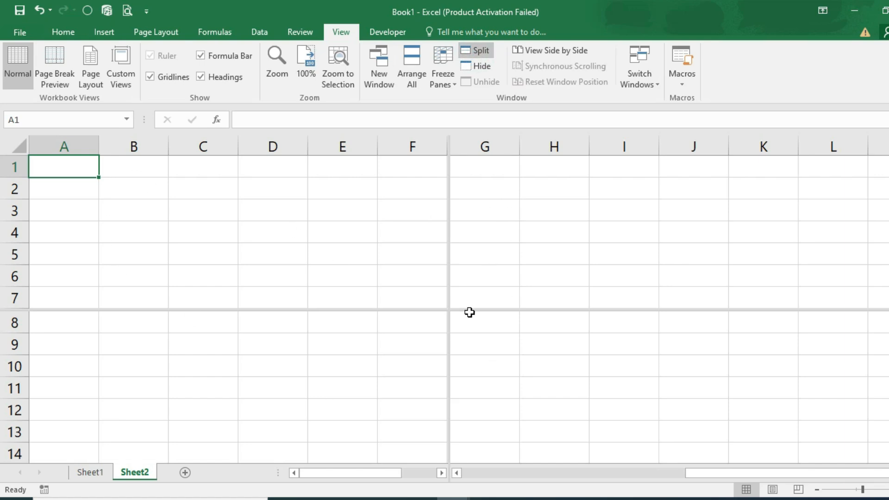
Cycle the active cell through the panes of the split sheet and remove the split
key("shift+F6")
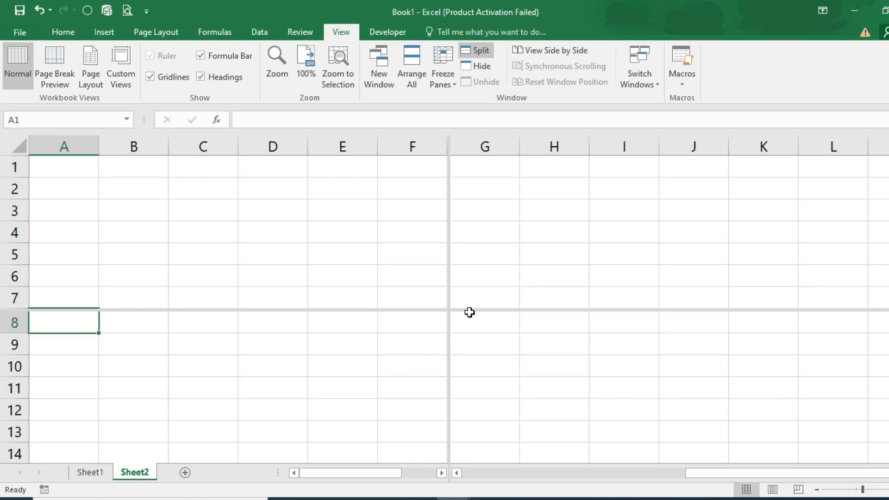
left_click(470, 312)
key("shift+F6")
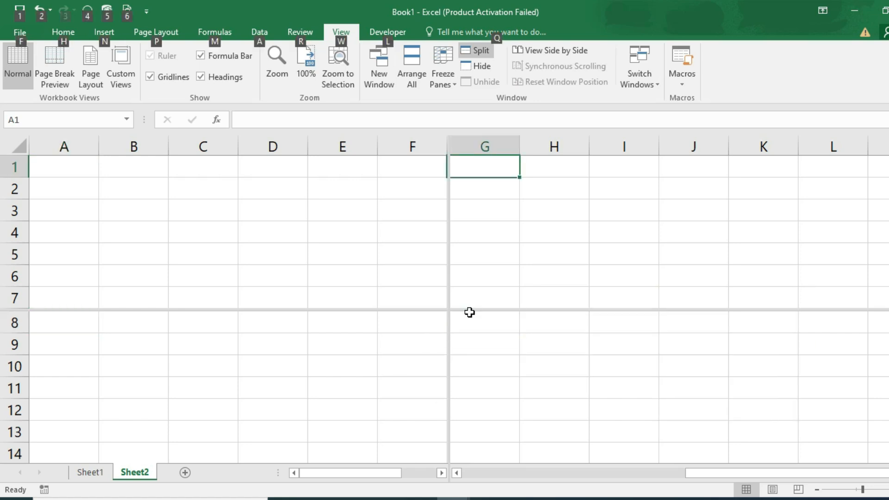
key("shift+F6")
left_click(469, 313)
key("shift+F6")
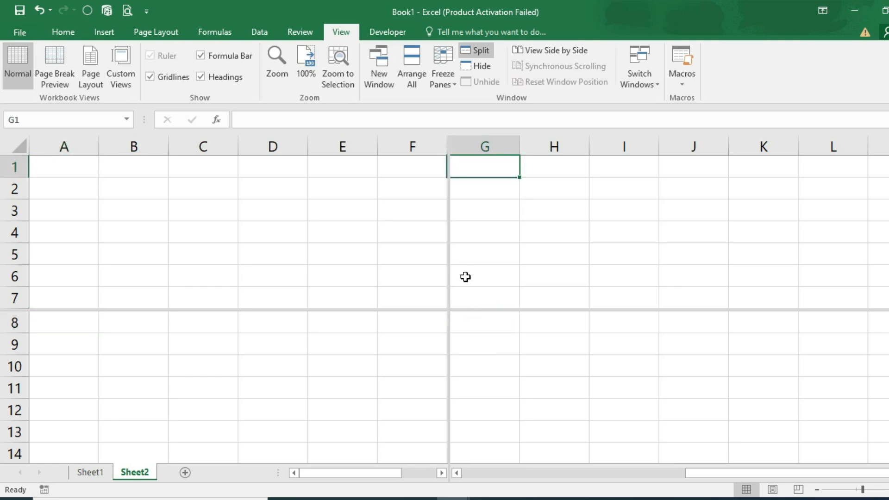
left_click(476, 54)
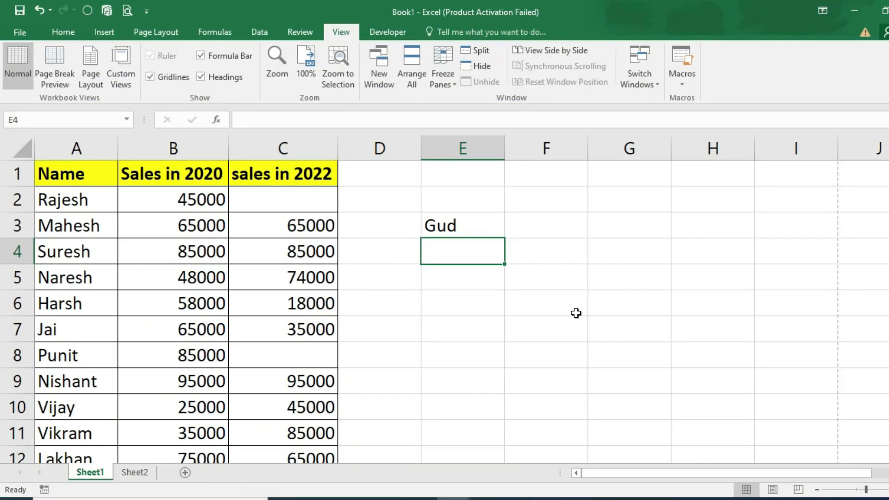
Run the spelling check from cell E3, replace "Gud" with "Good", and end the check without correcting other words
key("F7")
left_click(455, 227)
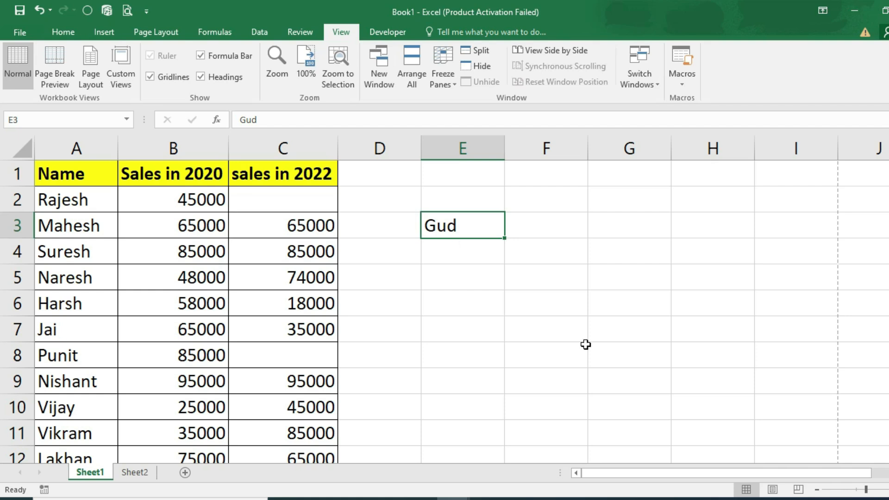
key("F7")
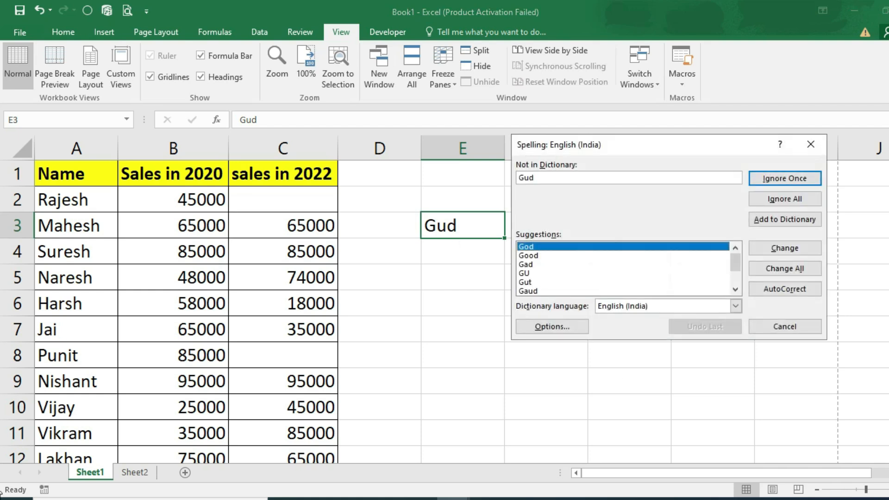
left_click_drag(638, 146, 702, 144)
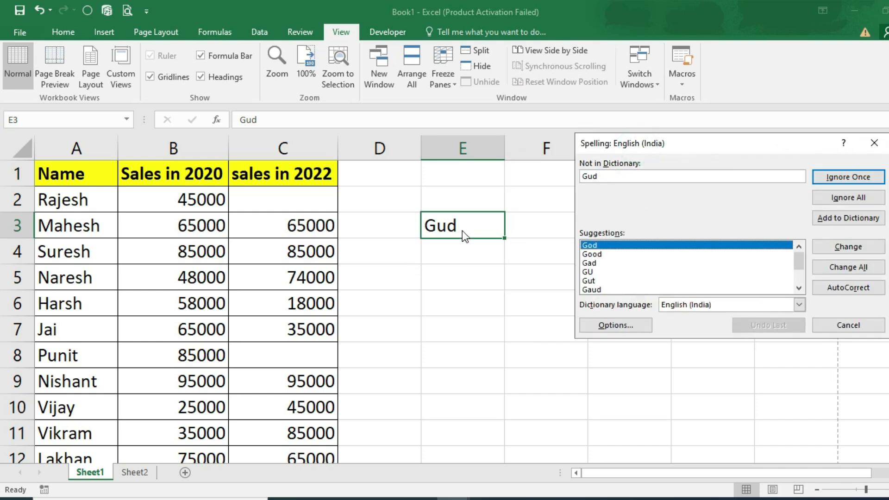
left_click(593, 255)
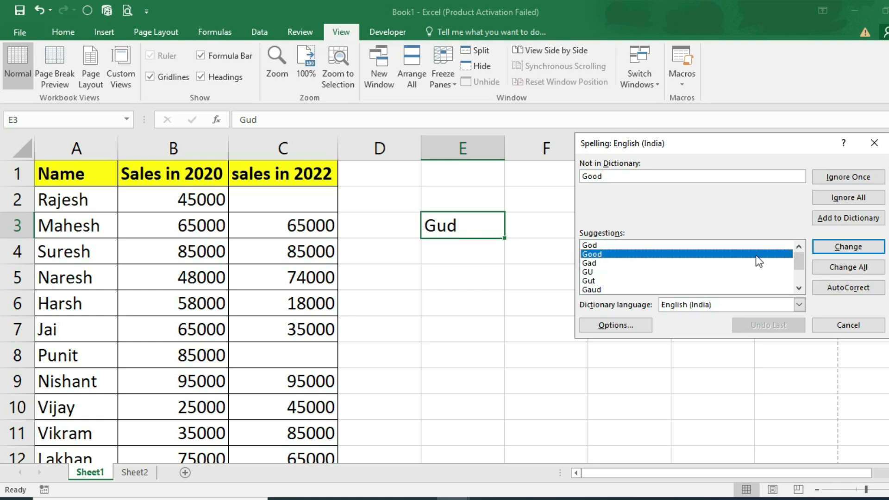
left_click(853, 246)
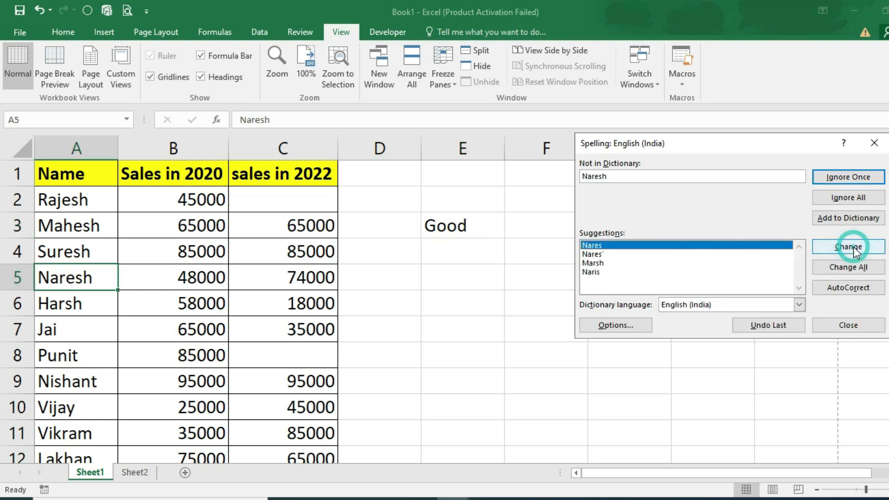
left_click(873, 143)
left_click(559, 236)
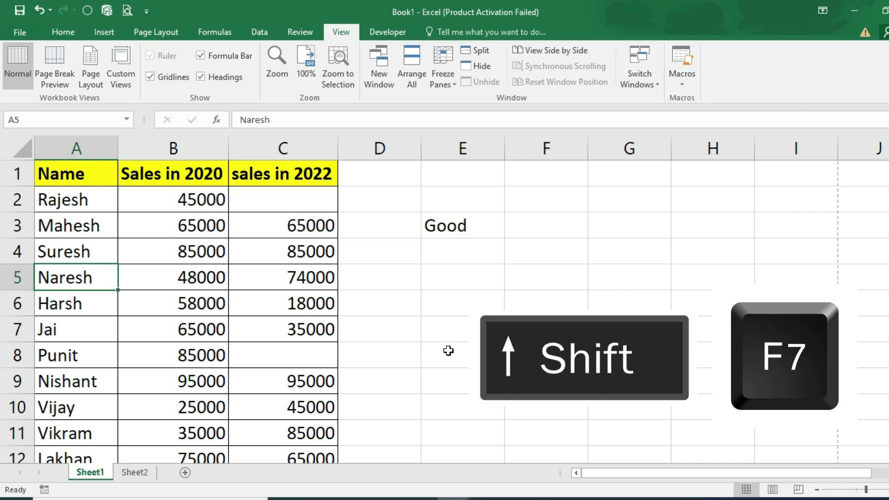
Look up "good" in the Thesaurus, read through its synonyms and antonyms, and close the Thesaurus
key("shift+F7")
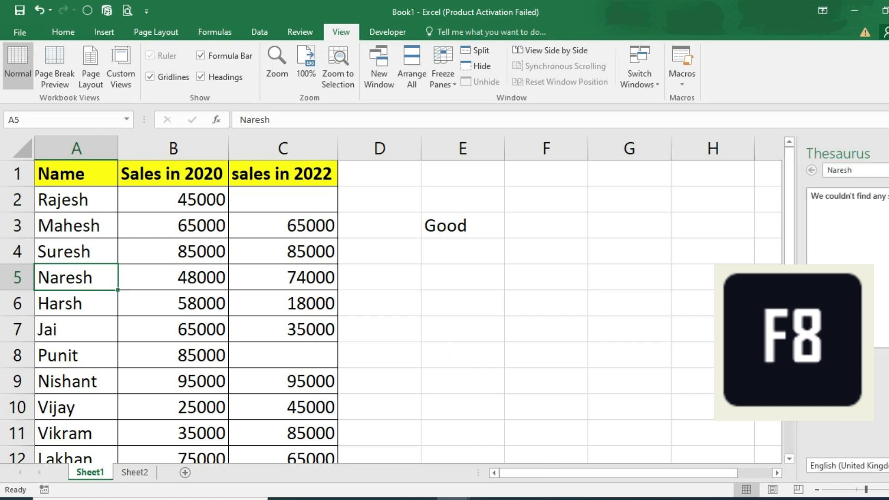
left_click(862, 171)
type("good")
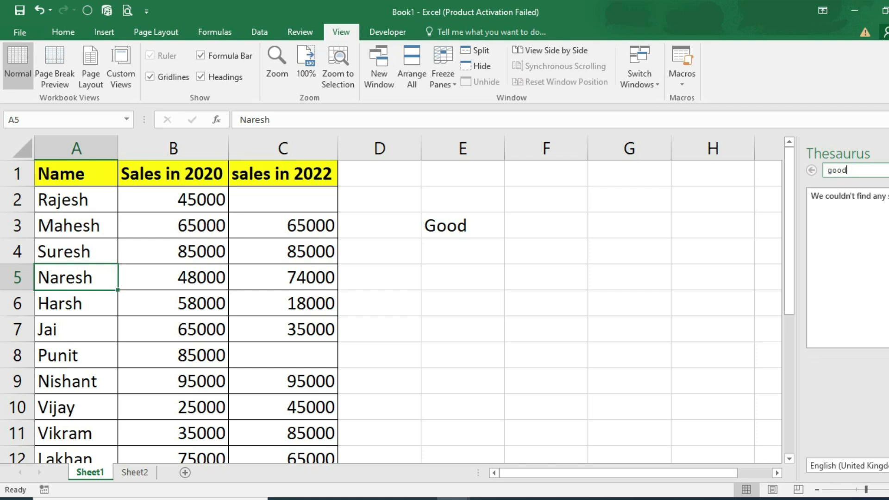
key("Return")
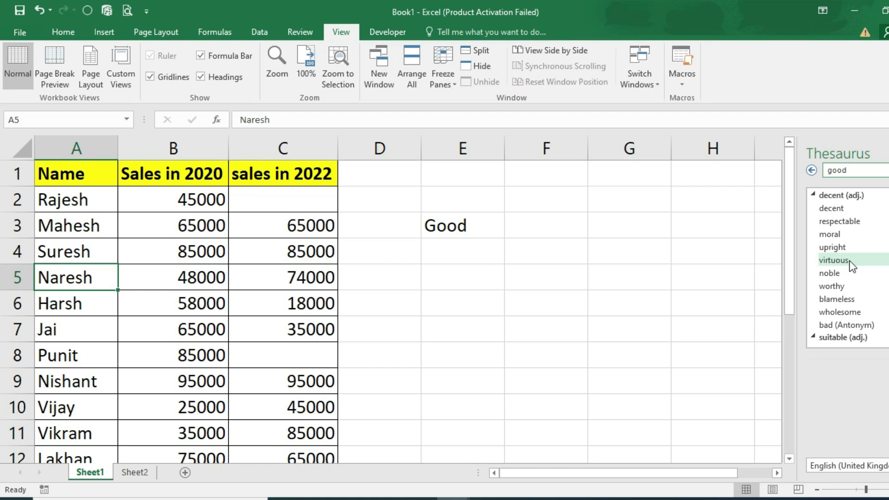
scroll(850, 265, "down", 2)
scroll(851, 264, "down", 3)
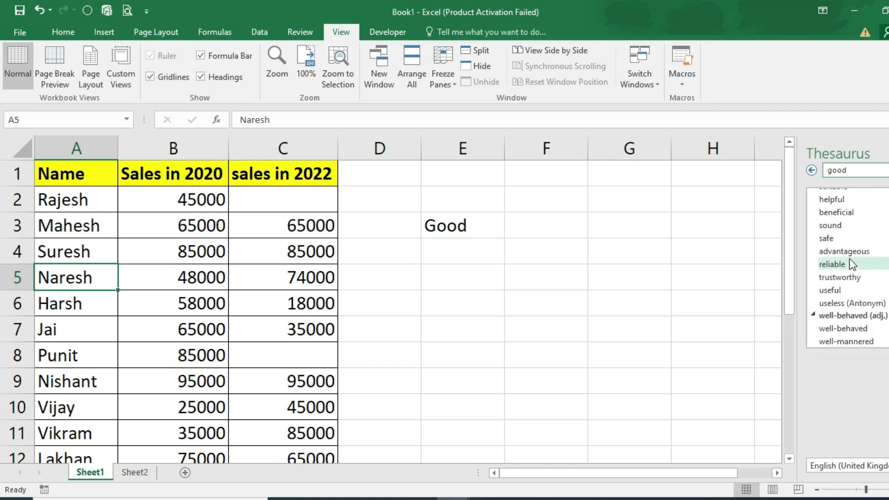
scroll(850, 264, "down", 2)
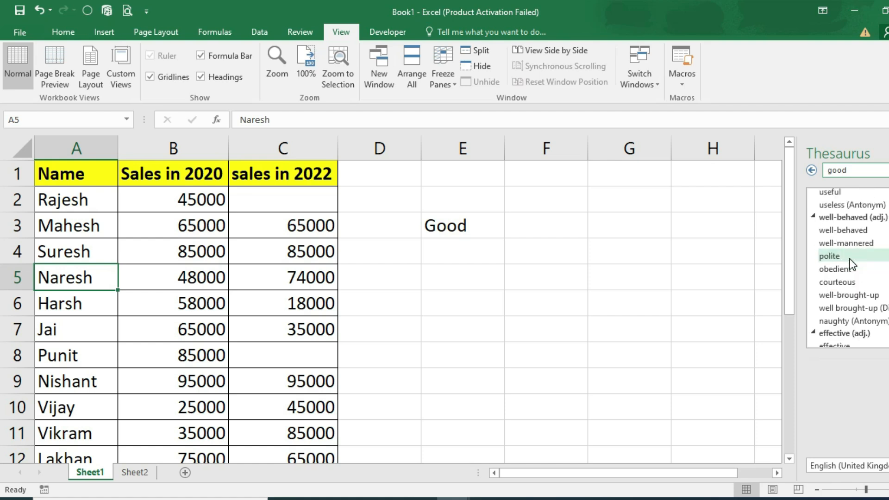
left_click(887, 154)
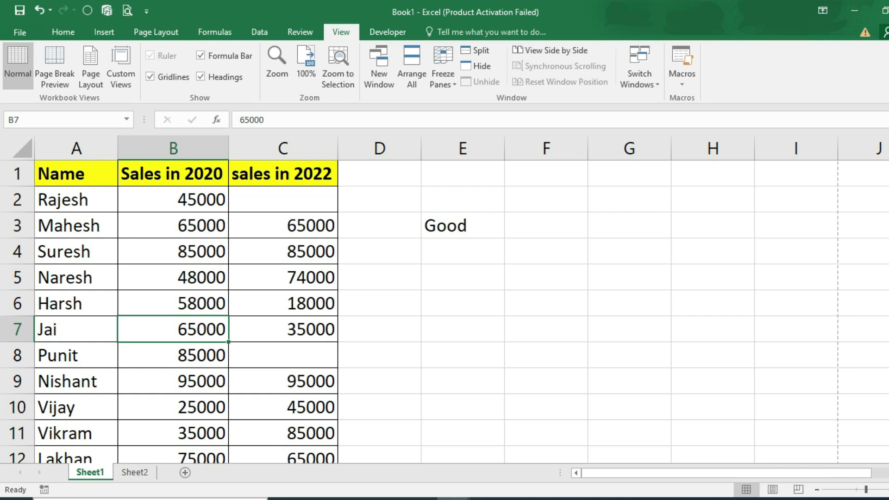
Select the range A1:C11 of the sales table and collapse the selection back to A1
left_click(42, 172)
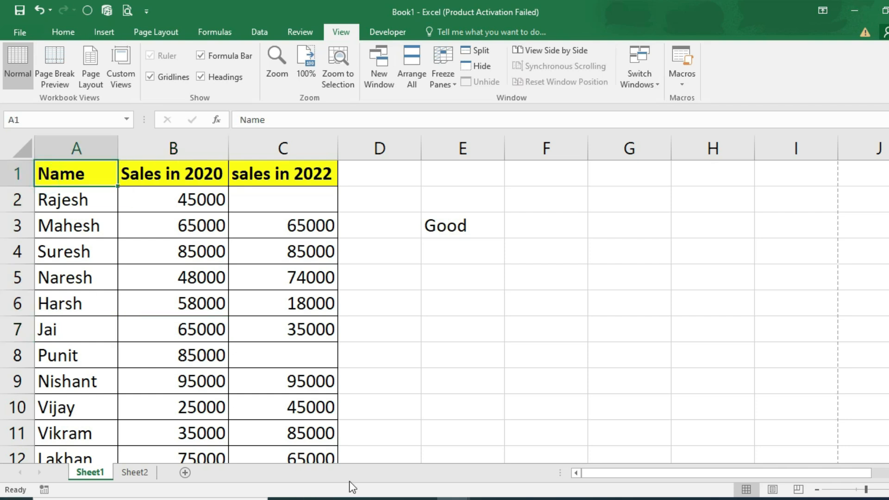
left_click_drag(46, 175, 292, 431)
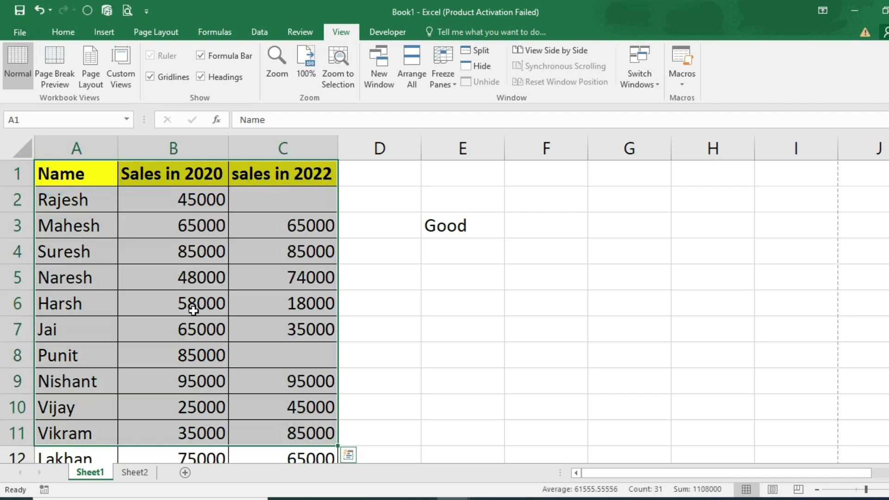
left_click(65, 181)
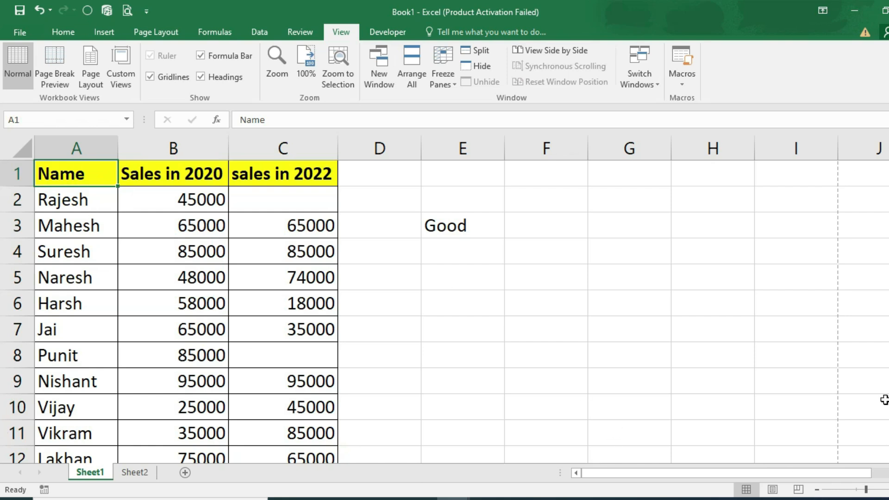
Extend the selection from A1 to C12 with Extend Selection mode, covering the whole sales table, and switch the mode off
left_click(295, 448)
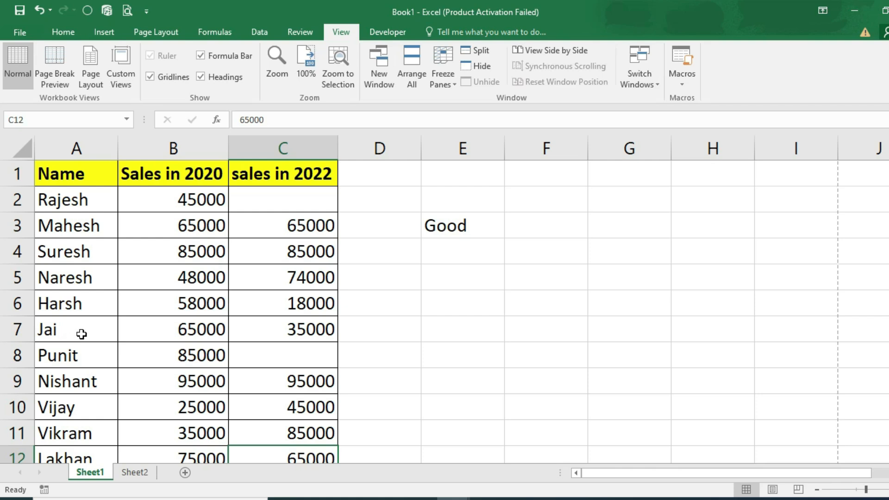
left_click(68, 176)
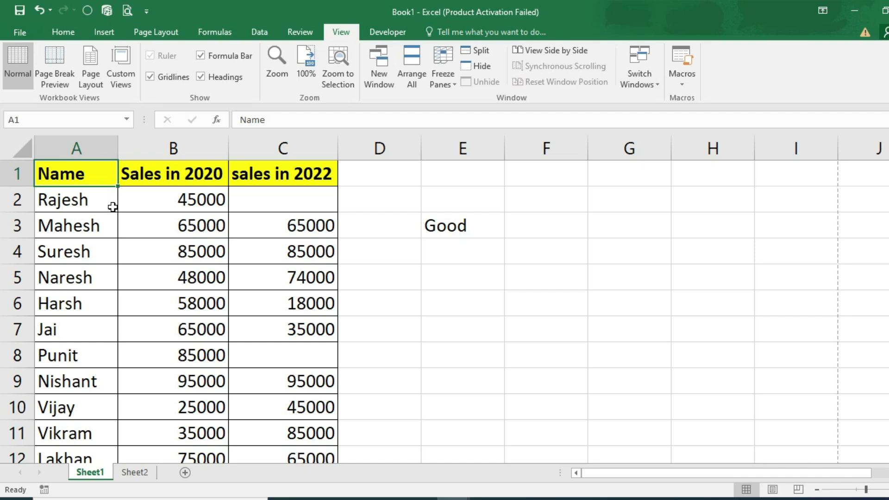
scroll(379, 371, "down", 2)
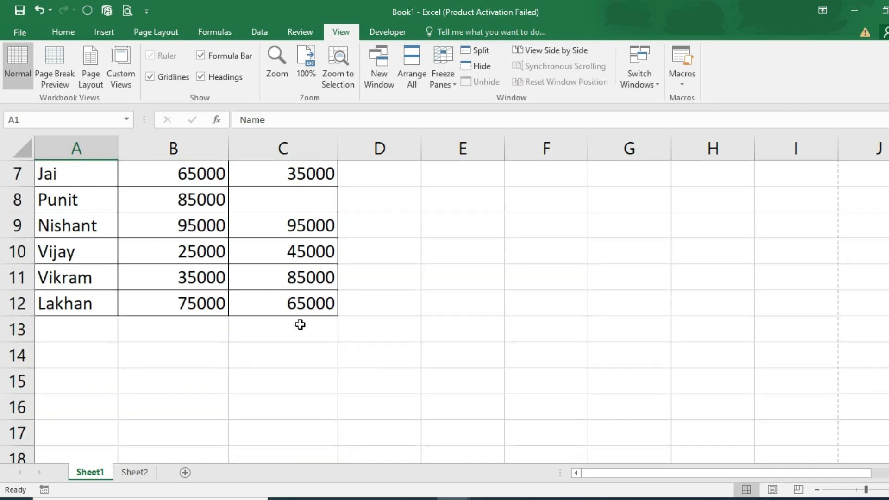
key("F8")
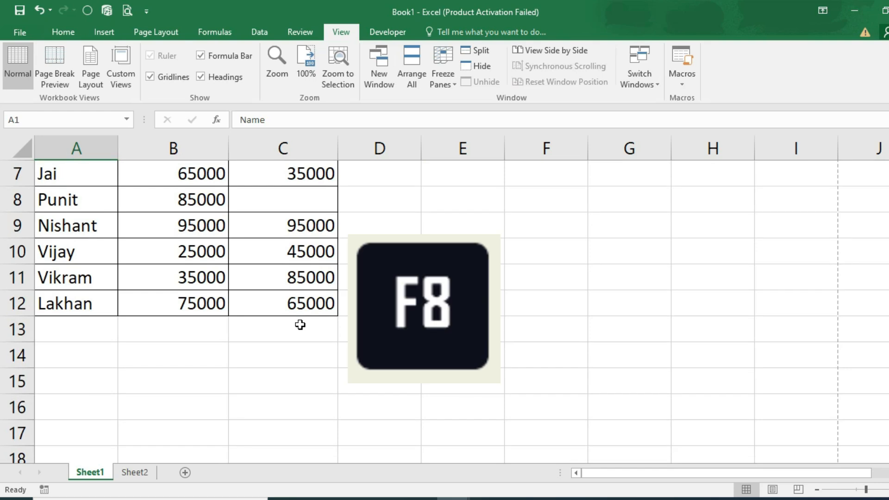
scroll(252, 334, "up", 2)
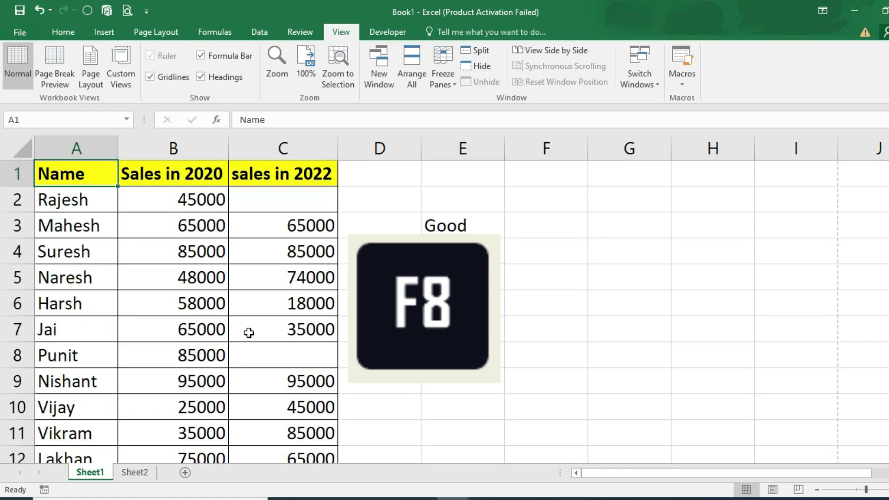
scroll(311, 304, "down", 3)
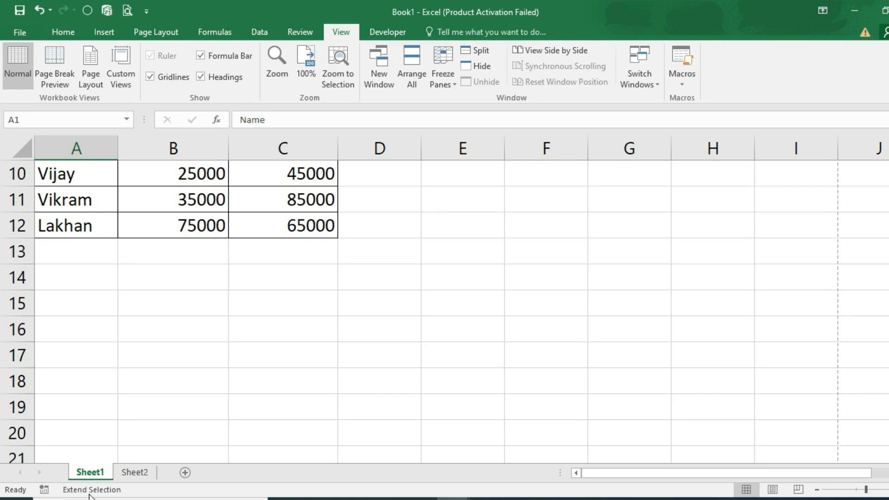
left_click(311, 226)
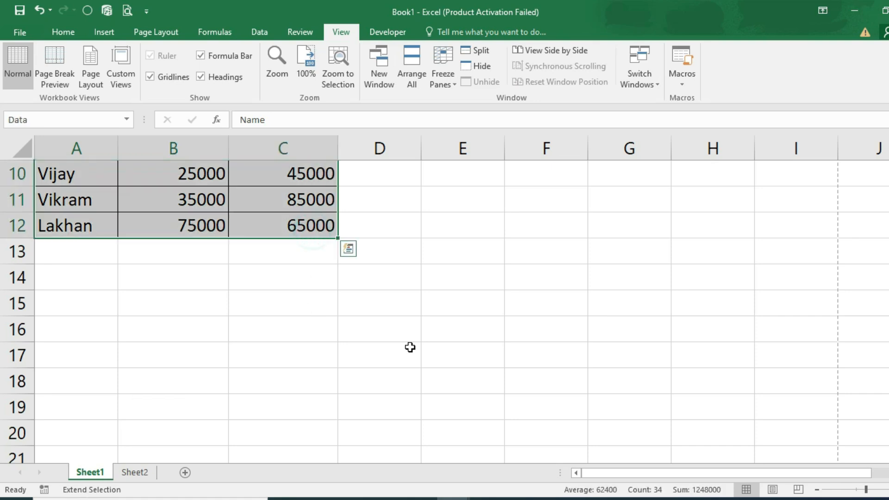
scroll(463, 370, "up", 3)
key("F8")
scroll(522, 405, "down", 2)
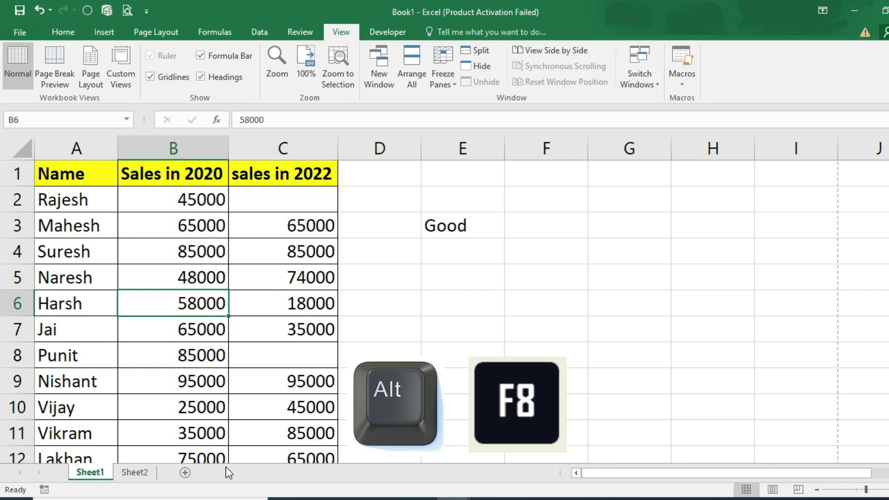
Open the Macro dialog
key("alt+F8")
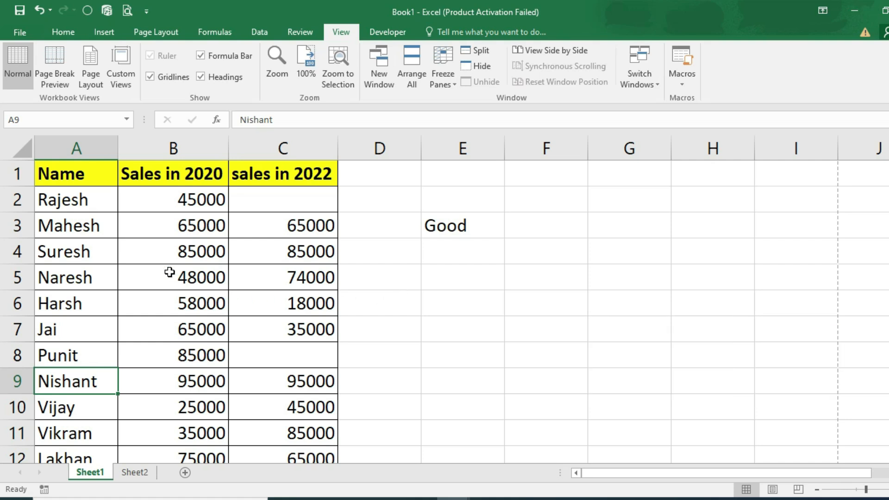
Select separate cells in the Name column one at a time: A2, A5, A8, A2 and A4
left_click(55, 201)
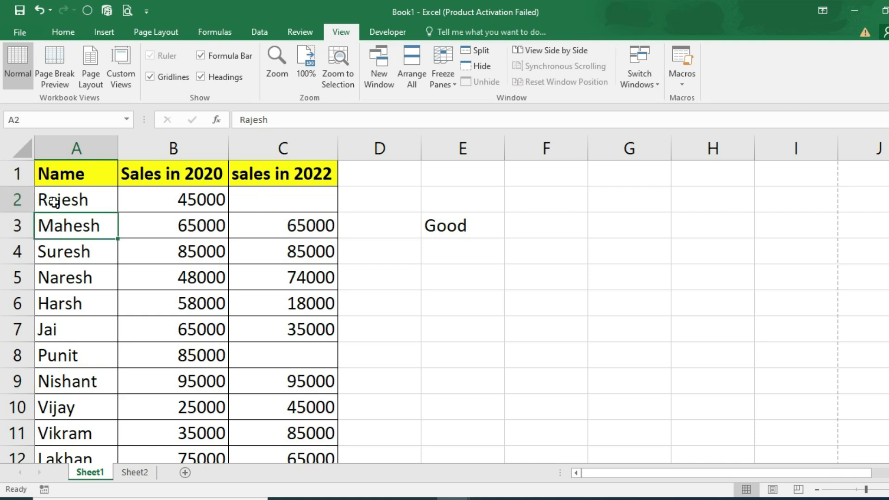
left_click(56, 282)
left_click(60, 353)
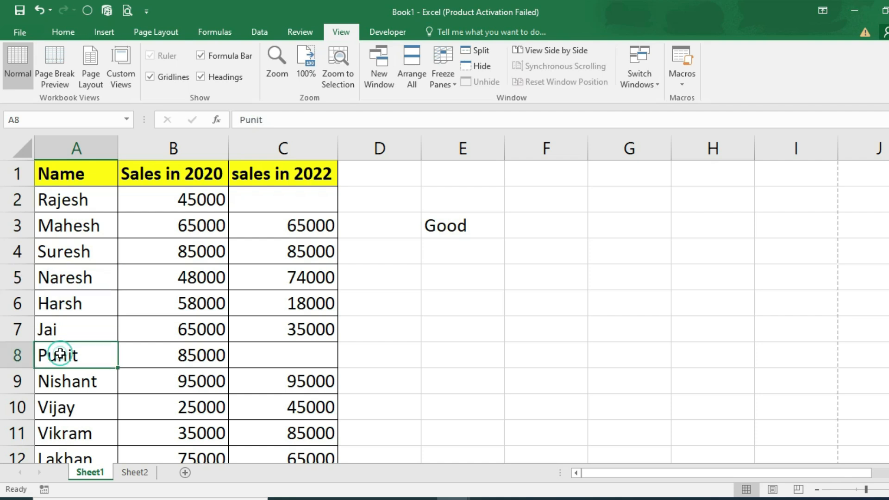
left_click(70, 200)
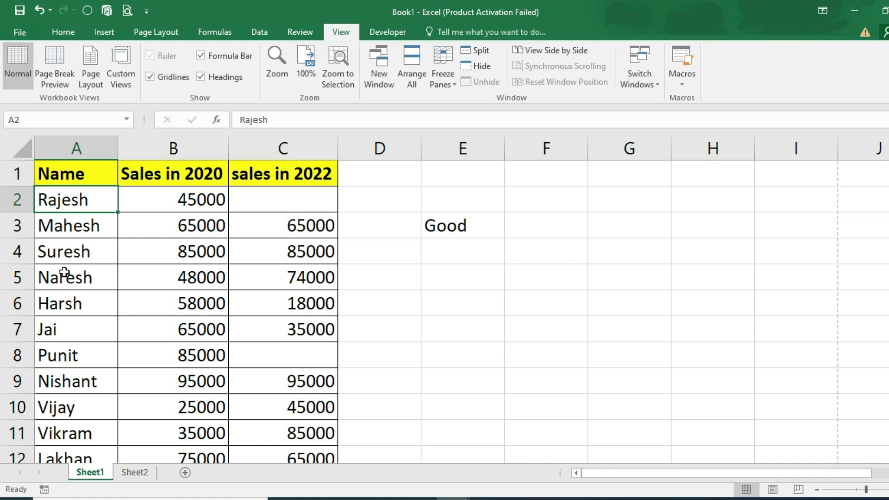
left_click(65, 254)
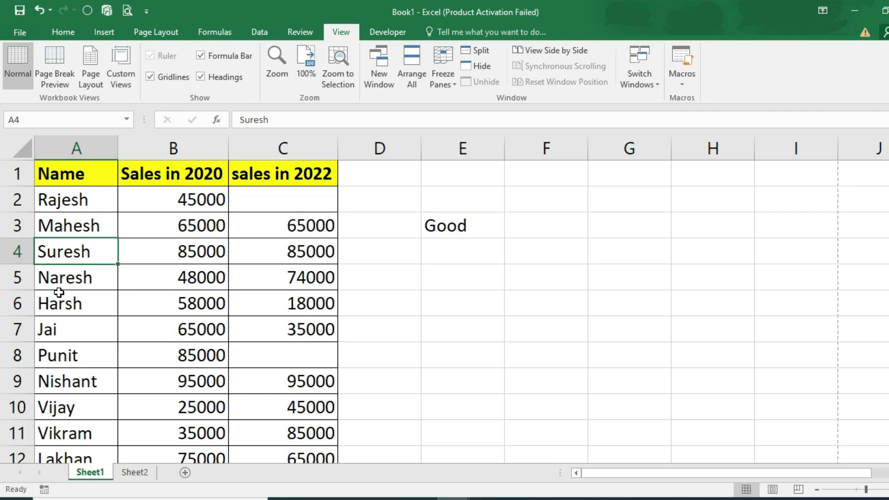
Starting from A2, use Add to Selection mode to also select the separate cells A4, A6, A7, A9 and A11
left_click(61, 202)
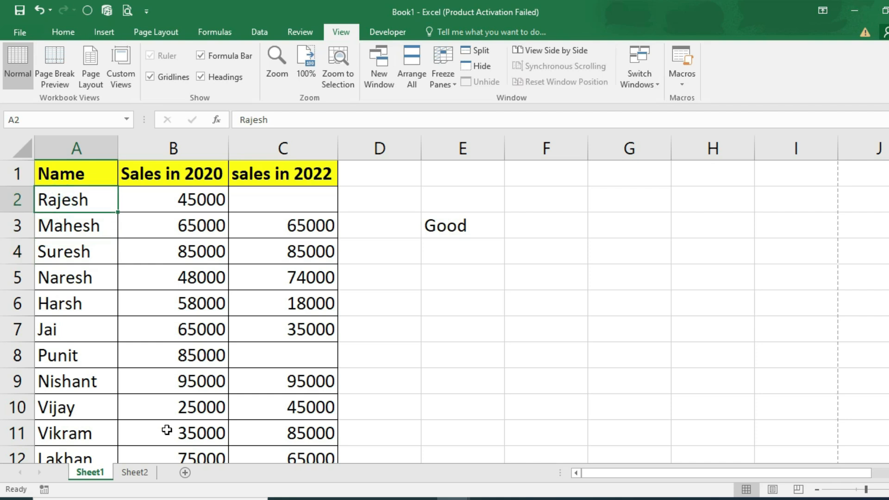
key("shift+F8")
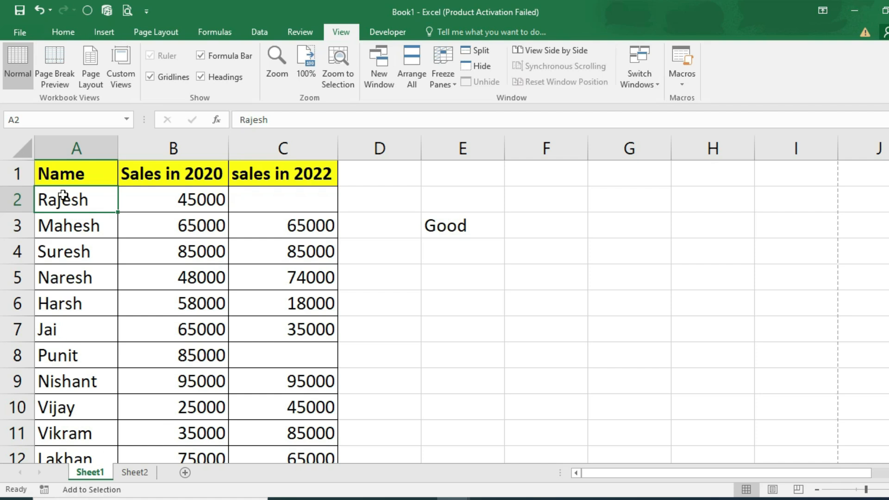
left_click(71, 257)
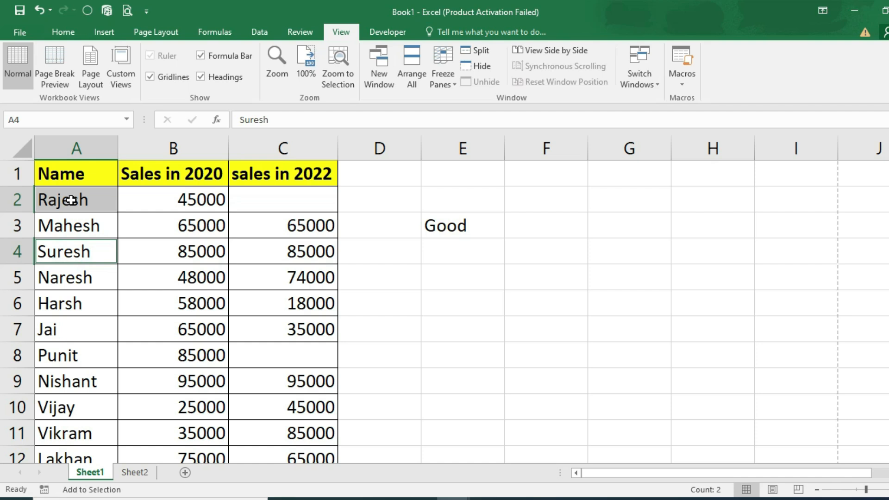
left_click(68, 295)
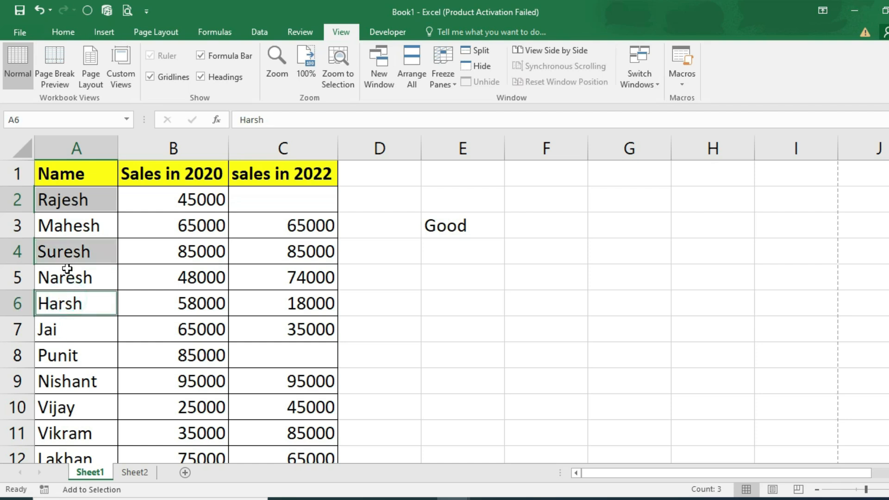
left_click(59, 334)
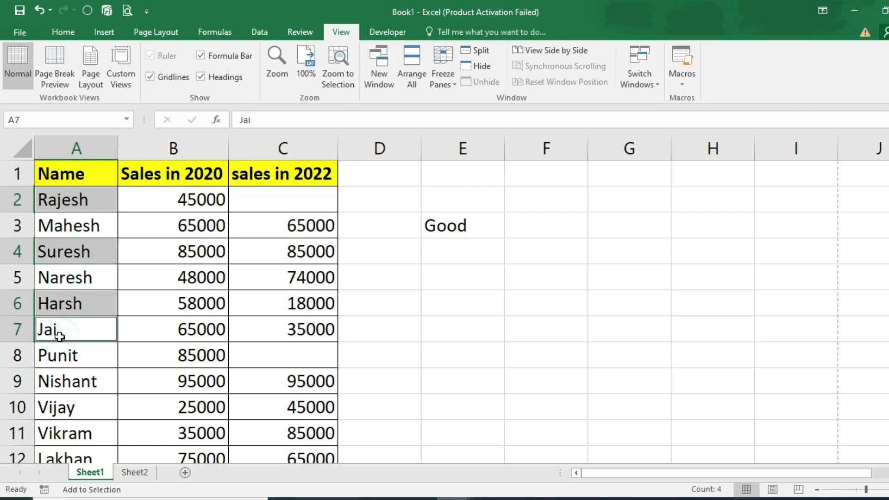
left_click(53, 383)
left_click(50, 430)
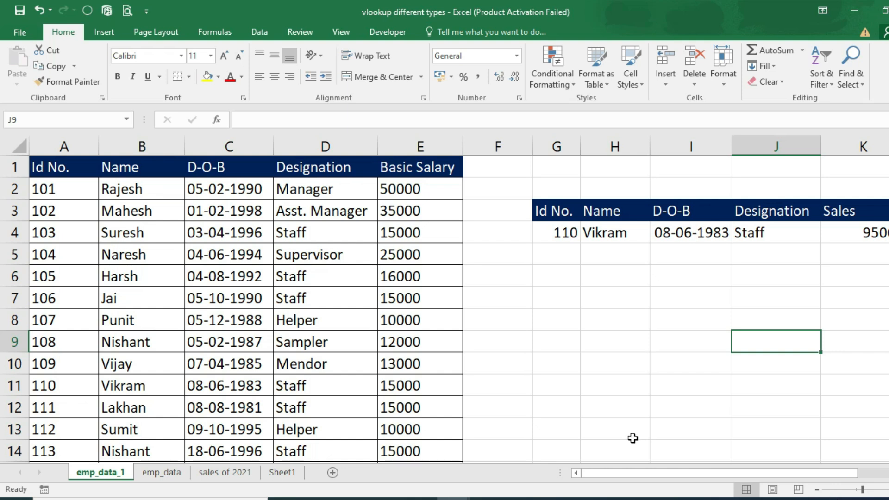
Start a VLOOKUP formula in H4 of the emp_data_1 sheet with lookup value G4 and table array A1:E52
left_click(611, 233)
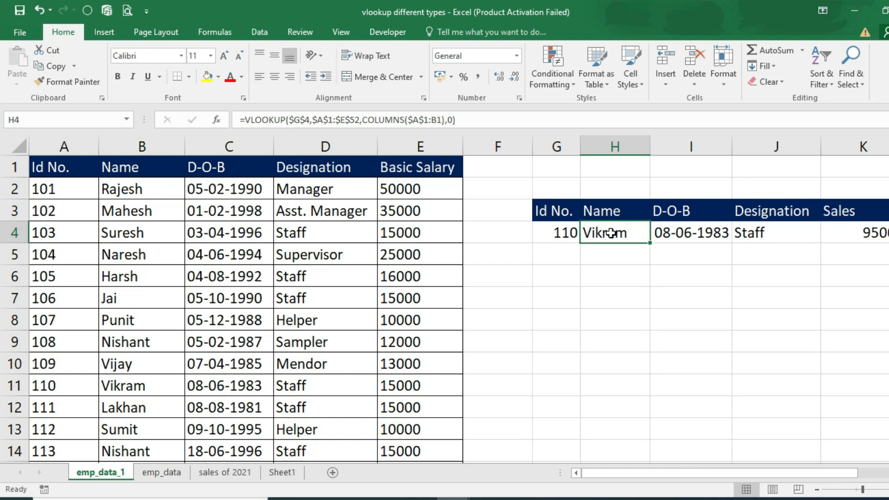
type("=vl")
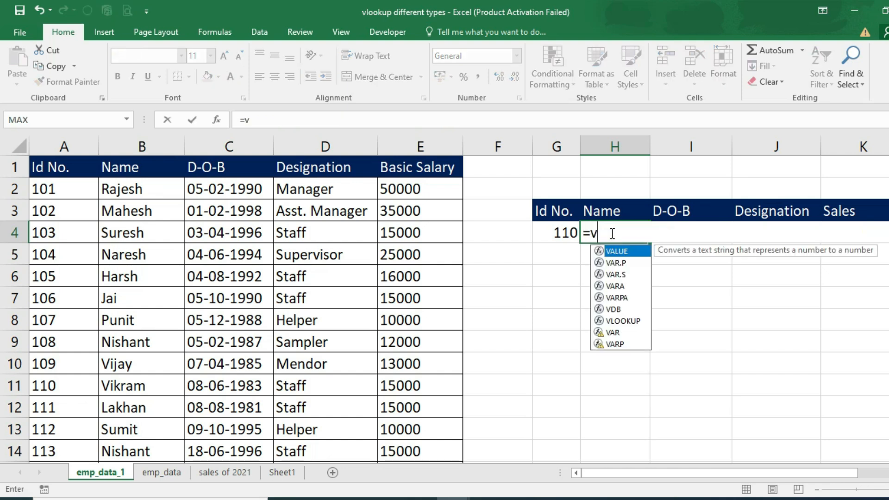
key("Tab")
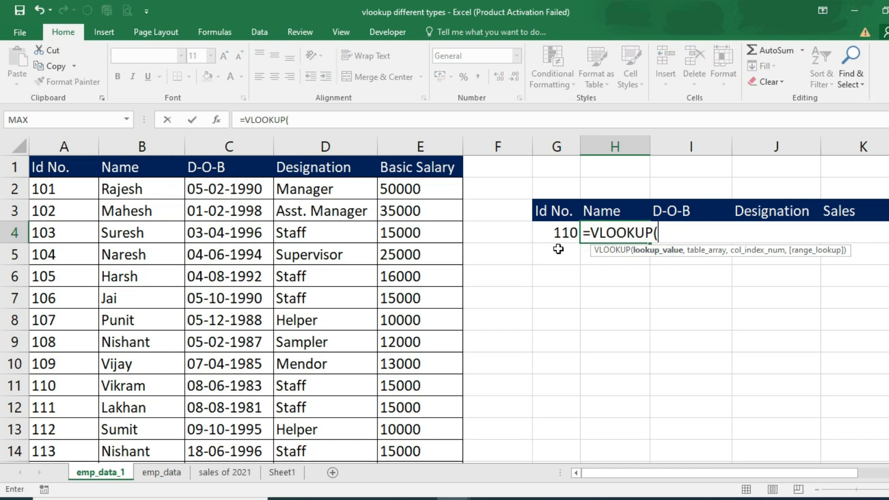
left_click(556, 233)
type(",")
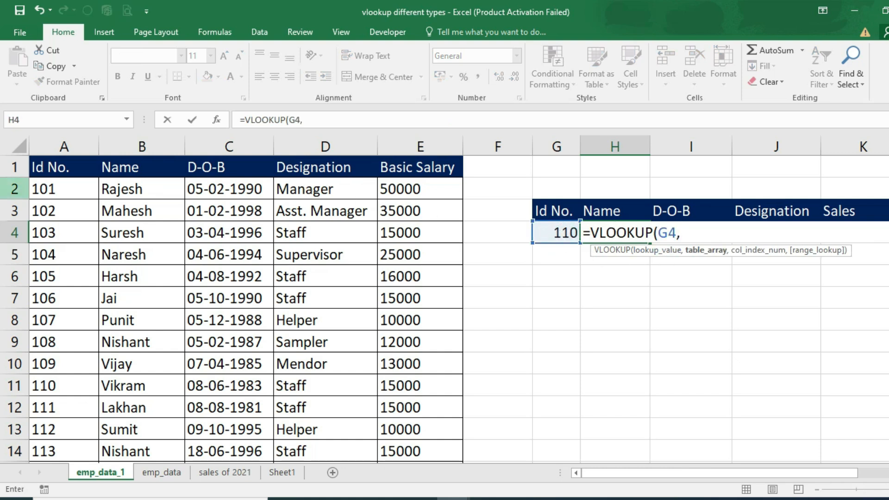
left_click(35, 168)
key("ctrl+shift+Down")
key("ctrl+shift+Right")
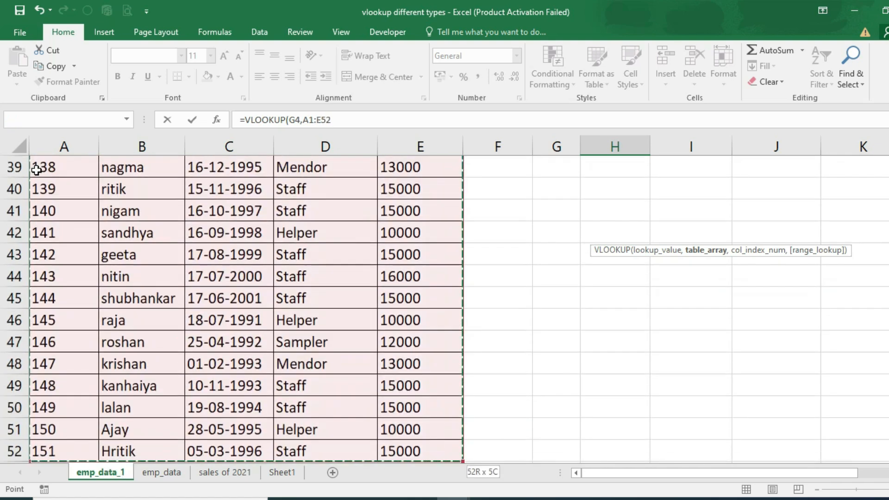
type(",")
scroll(668, 299, "up", 13)
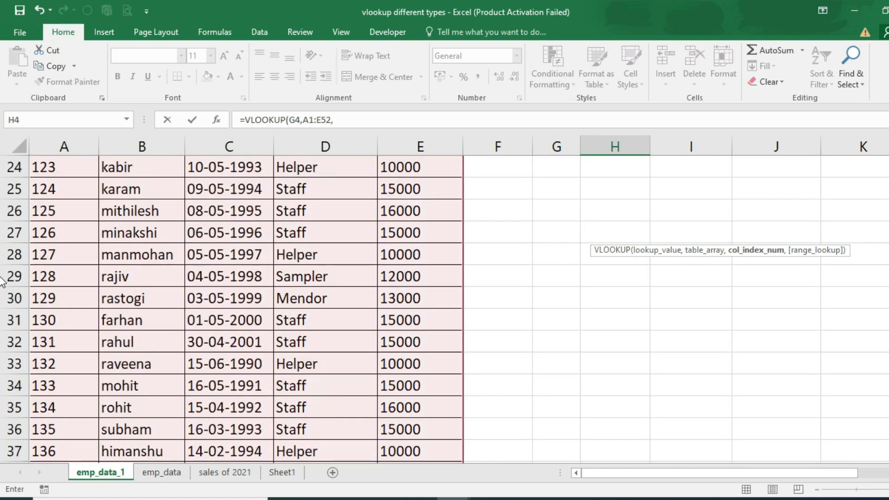
Complete the H4 formula with MATCH(H3,A1:E1,0) as the column index and 0 as the range lookup, and enter it
type("mat")
key("Tab")
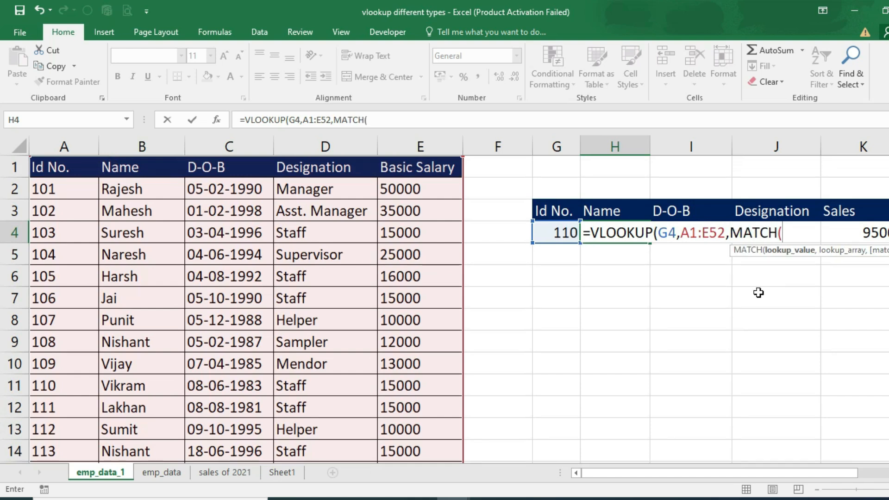
left_click(620, 211)
type(",")
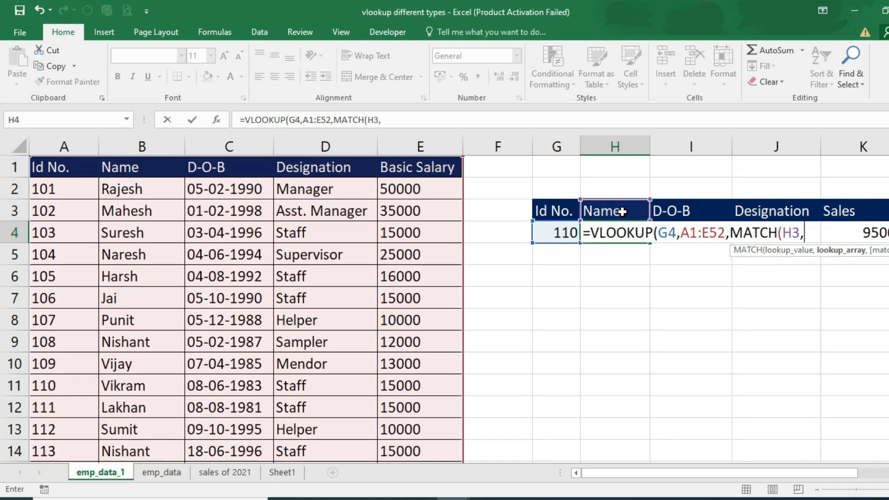
left_click_drag(37, 167, 430, 167)
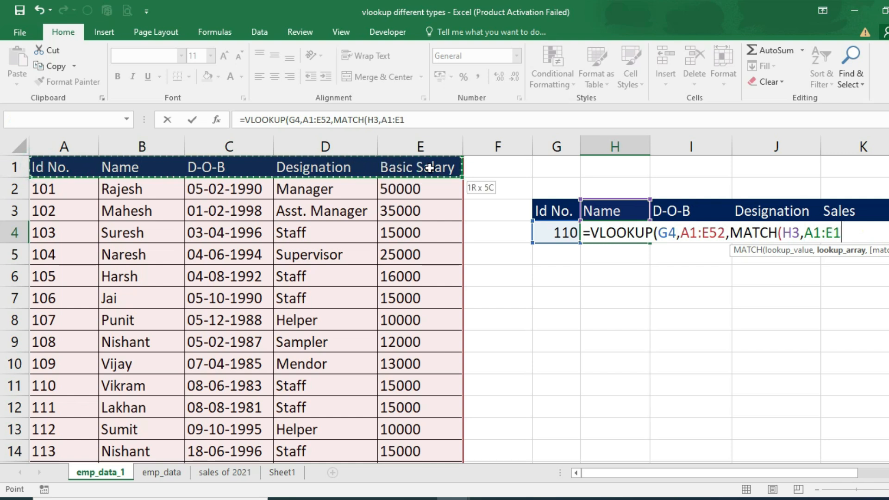
type(",")
type("0")
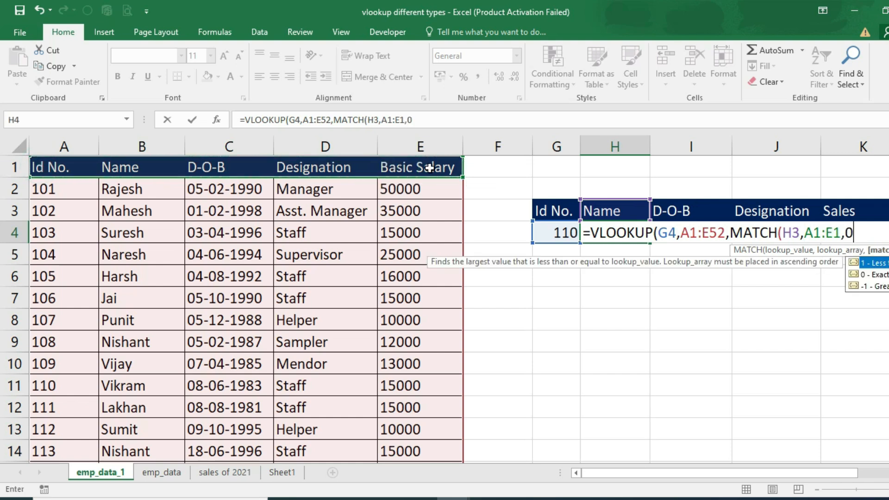
type("),0")
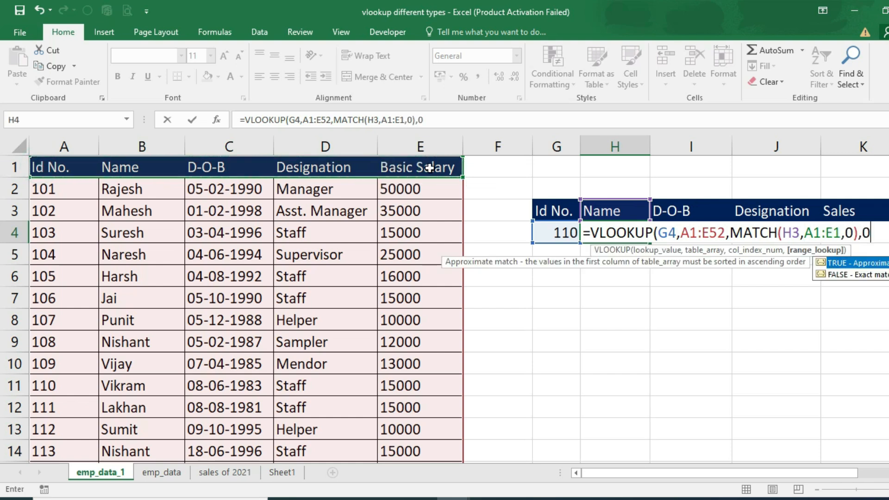
type(")")
key("Return")
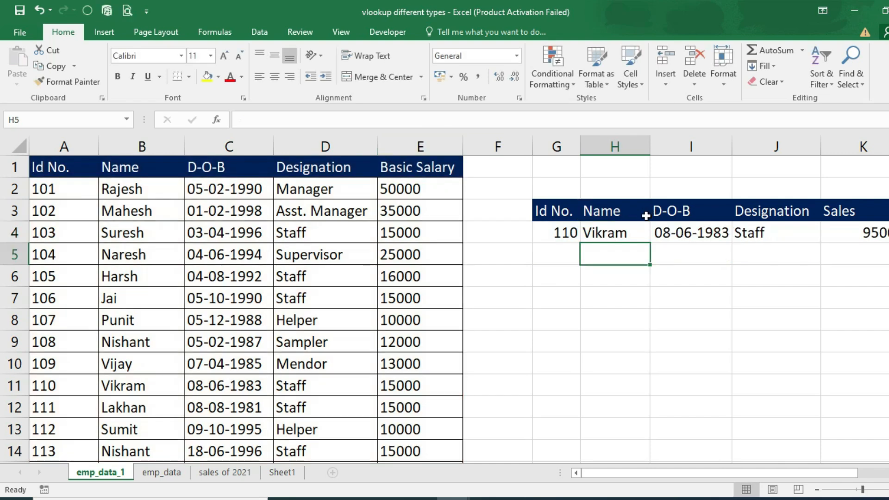
Evaluate the MATCH(H3,A1:E1,0) part of the H4 formula in place, and restore the original expression
left_click(594, 234)
double_click(594, 235)
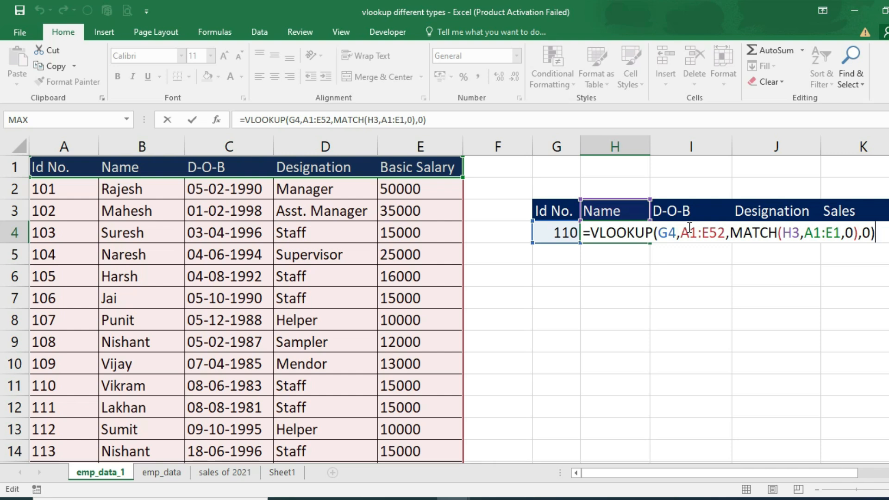
left_click(824, 232)
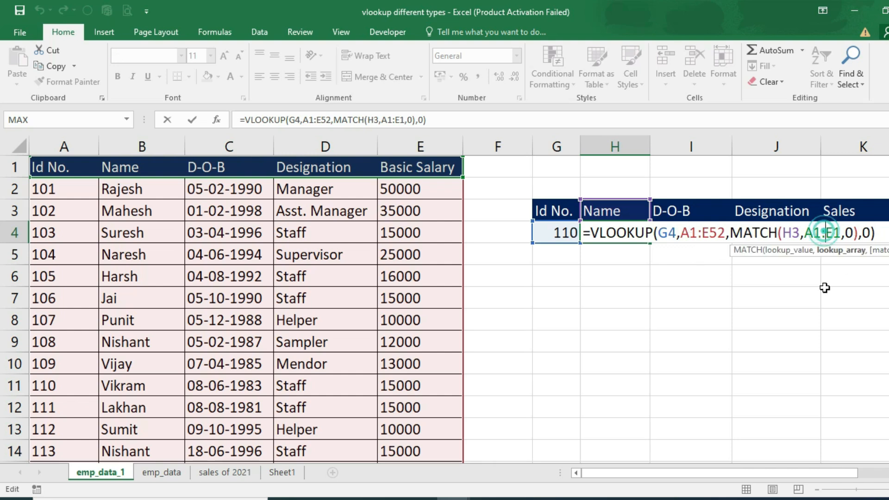
left_click(753, 233)
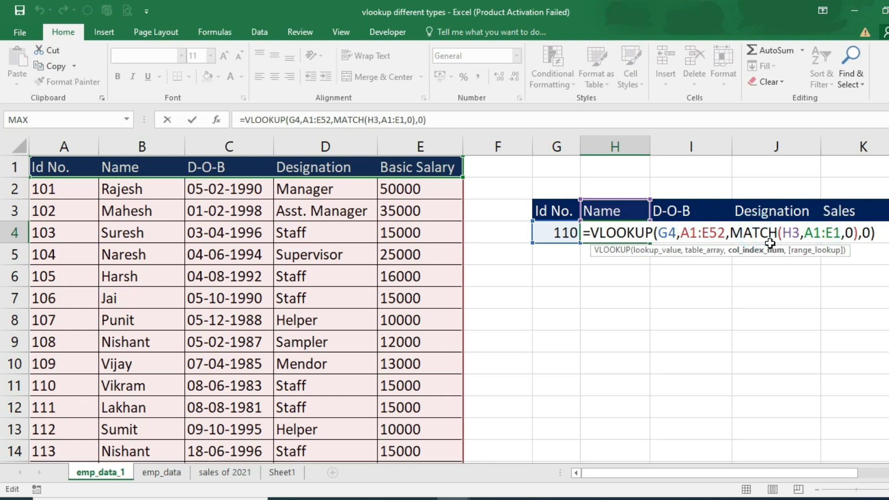
left_click(855, 233)
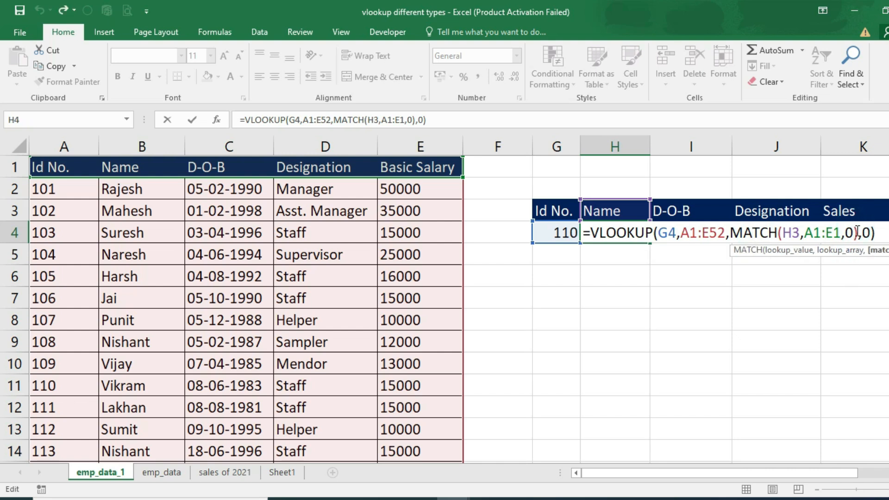
left_click_drag(731, 231, 859, 234)
key("ctrl+c")
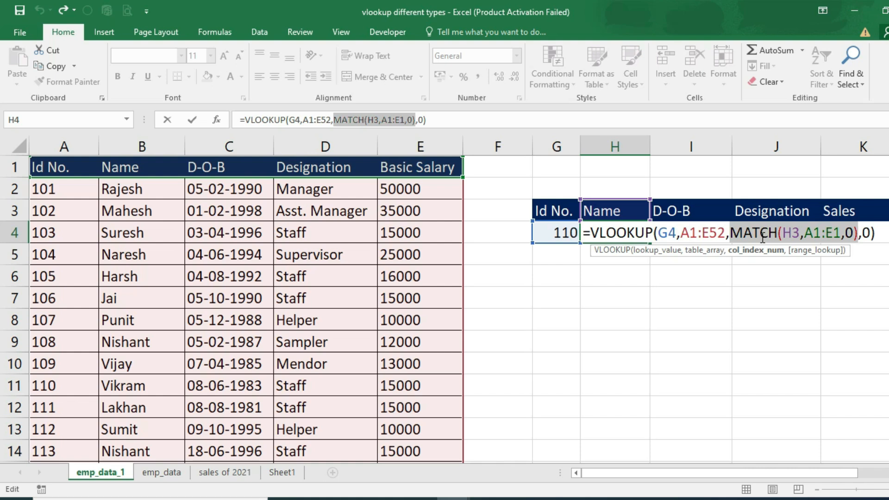
key("F9")
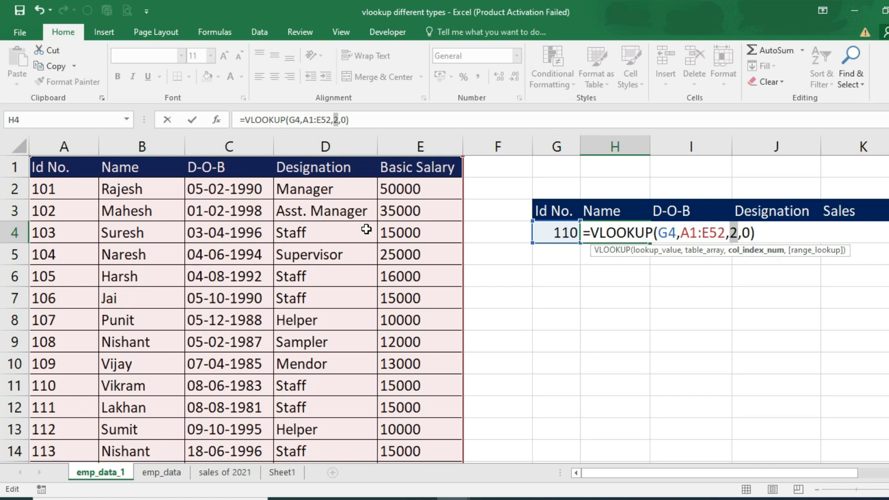
key("ctrl+v")
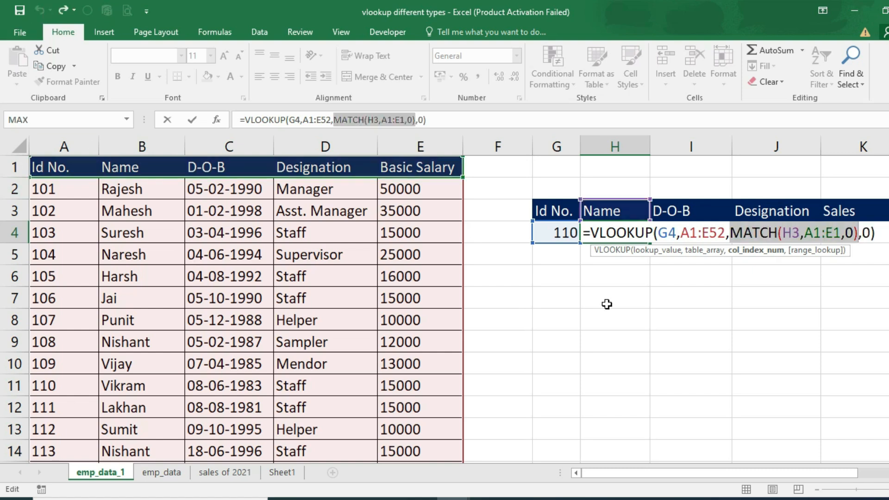
Evaluate the A1:E52 table array inside the H4 formula, undo the replacement and re-enter the original formula
left_click_drag(681, 234, 727, 237)
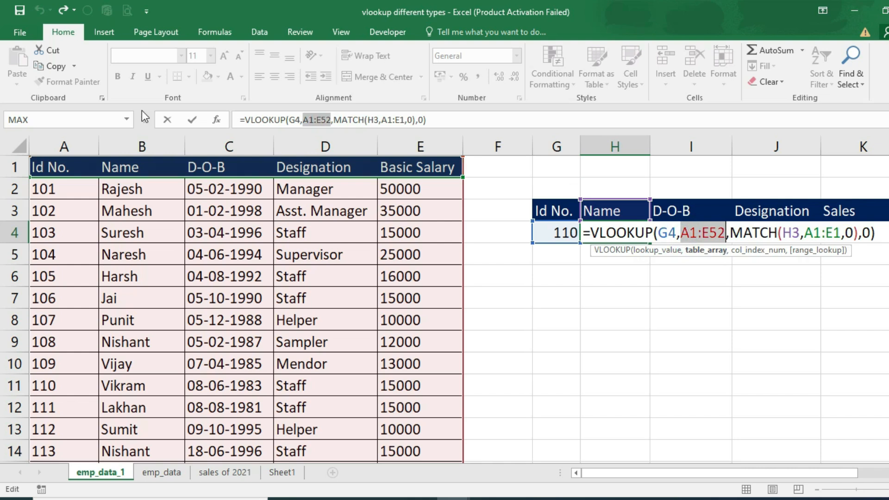
key("F9")
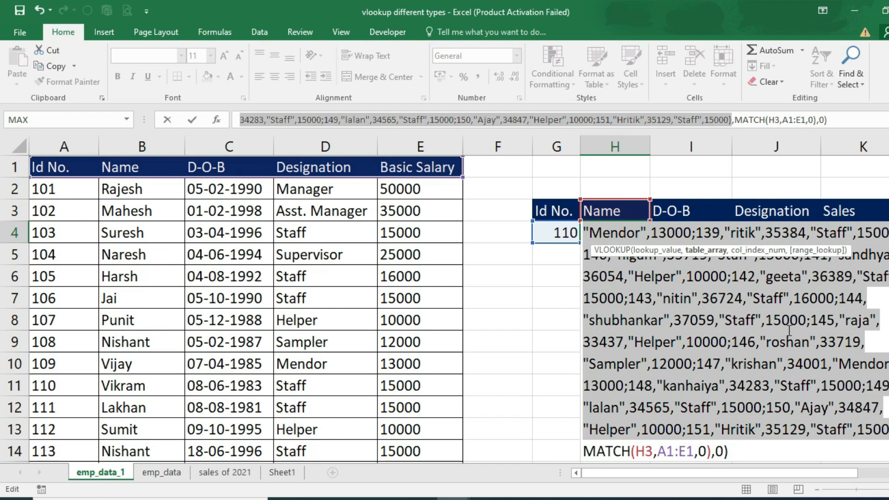
left_click(40, 10)
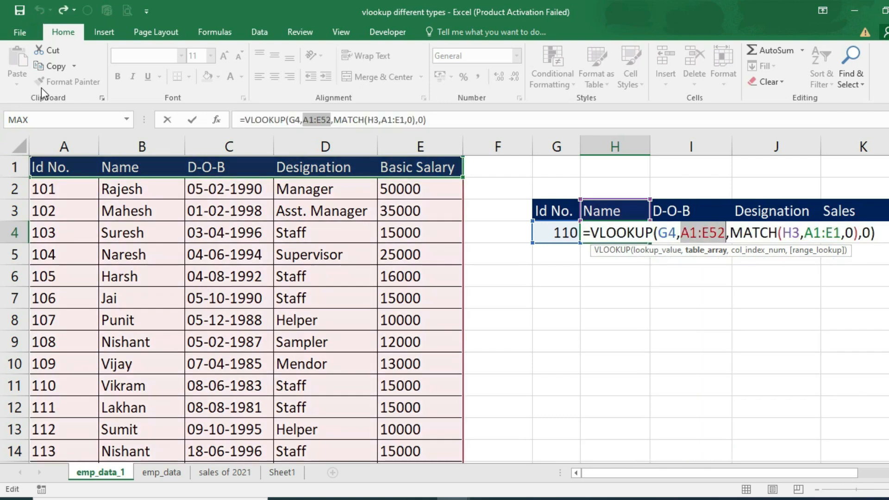
key("Return")
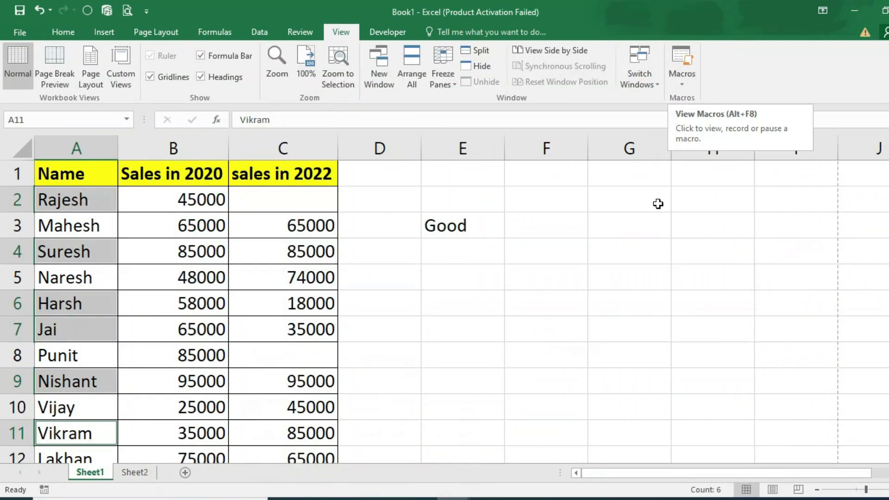
Switch to the "vlookup different types" workbook, display the ribbon key tips and dismiss them
mouse_move(453, 495)
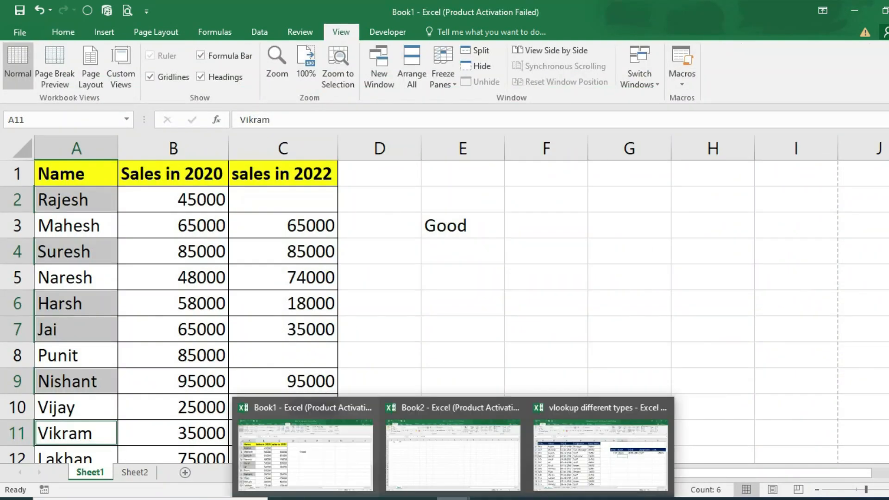
left_click(561, 445)
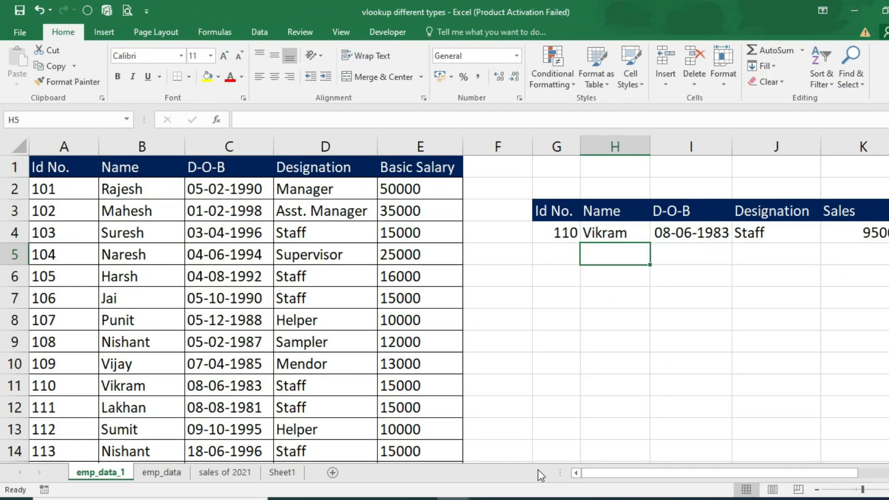
key("F10")
key("alt")
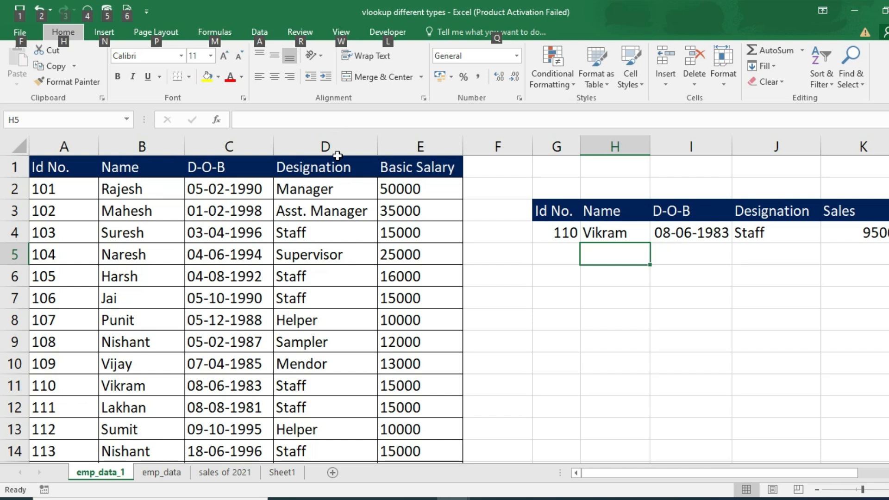
left_click(591, 328)
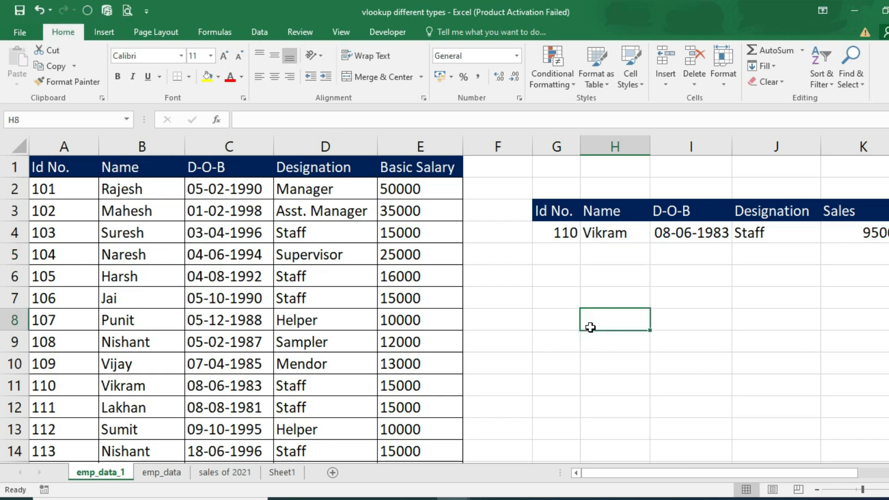
Restore the "vlookup different types" workbook window to its smaller size and maximize it again
key("ctrl+F10")
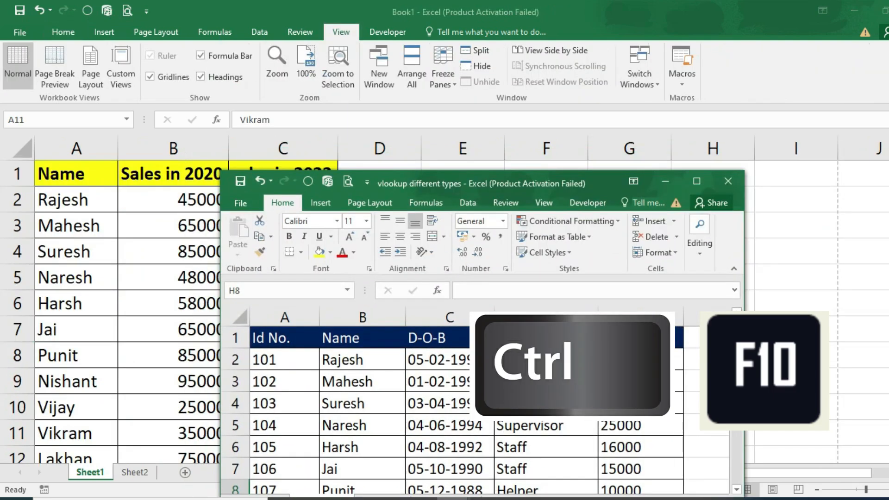
key("super+Up")
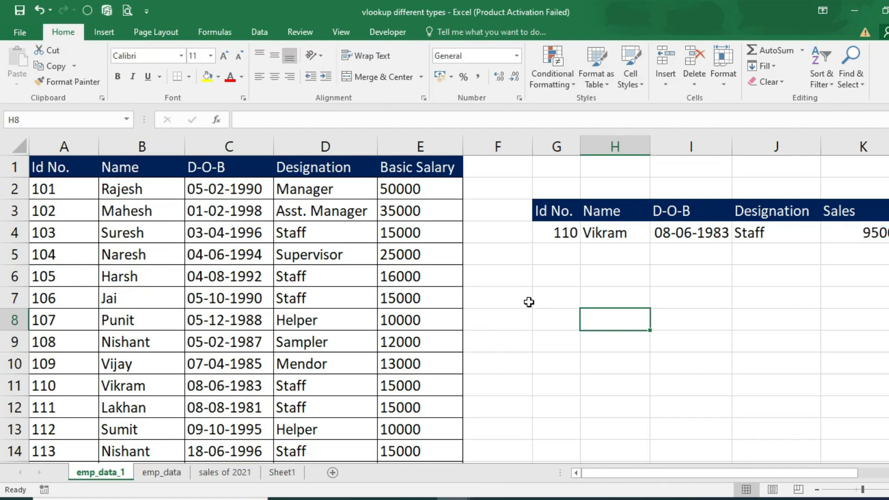
Display and dismiss the context menu for cell G7, and show and hide the Selection pane
left_click(560, 302)
key("shift+F10")
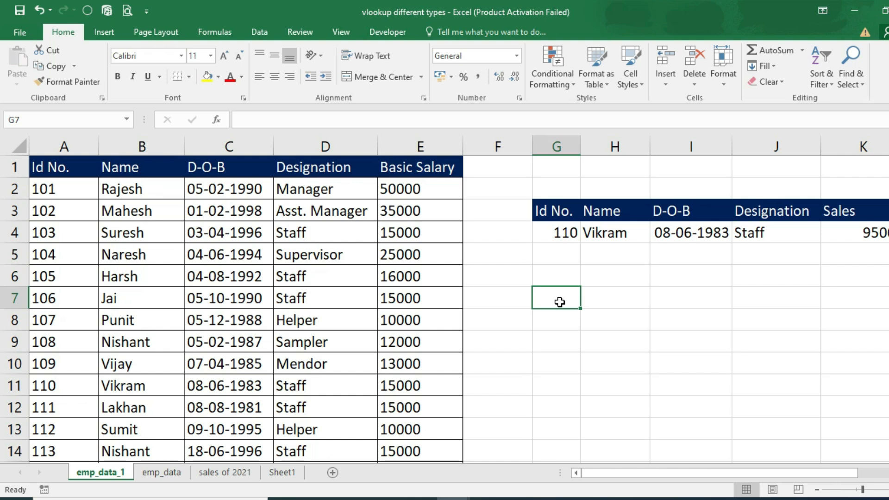
key("shift+F10")
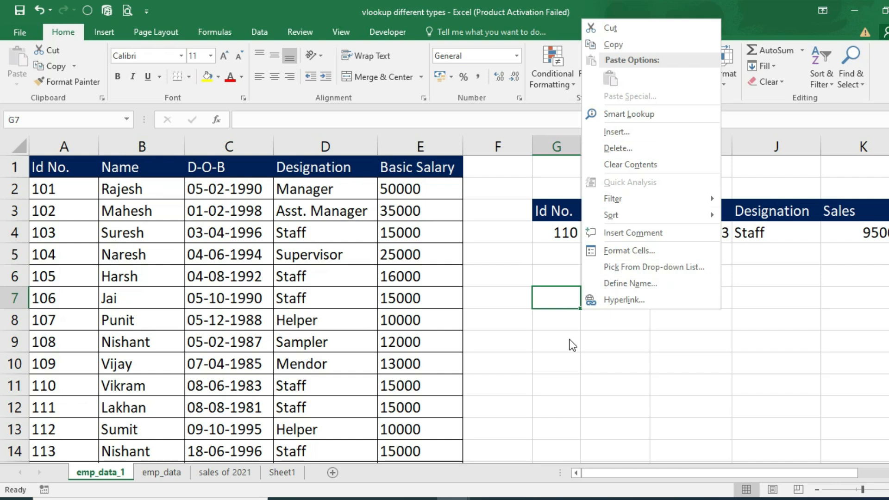
key("Escape")
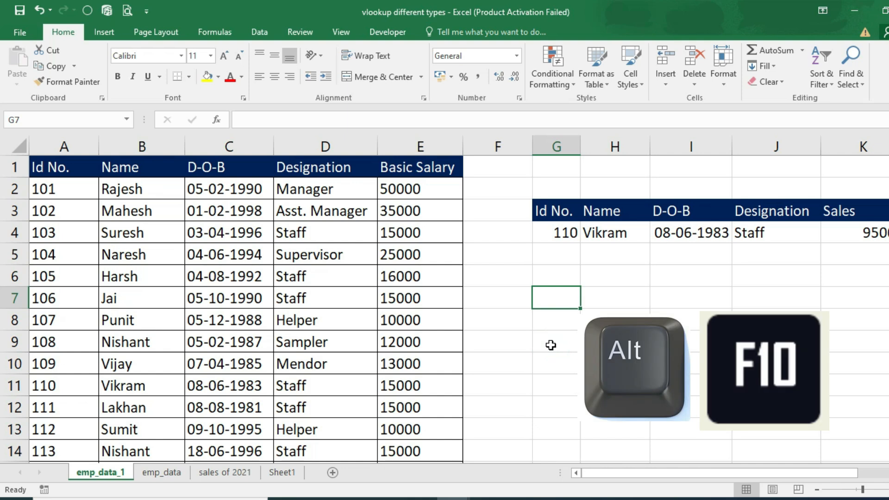
key("alt+F10")
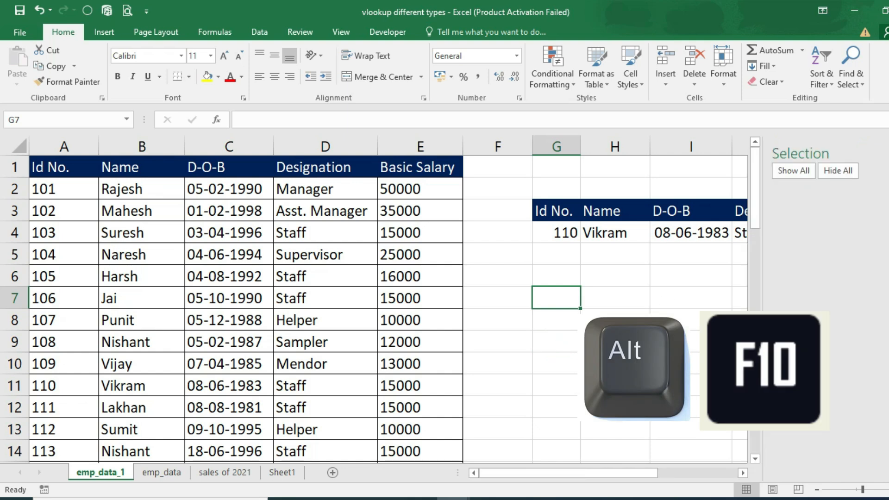
key("alt+F10")
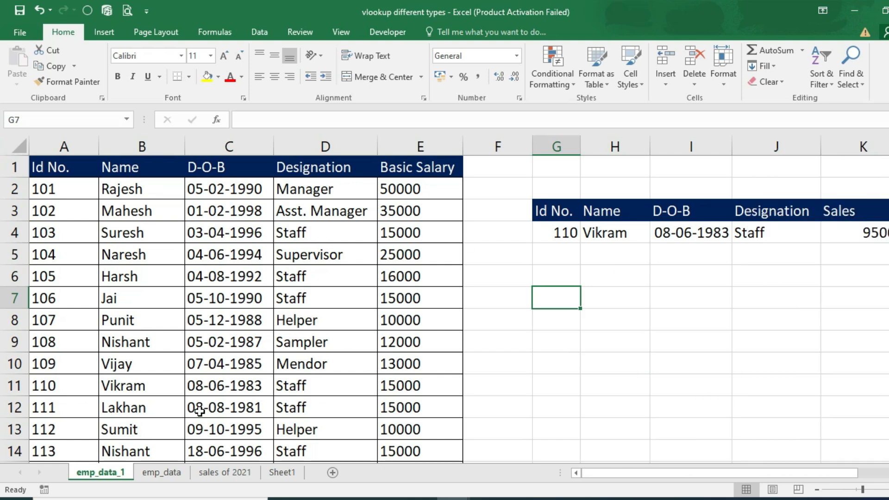
Add a new worksheet and draw an oval spanning roughly cells B3 to C8
left_click(332, 472)
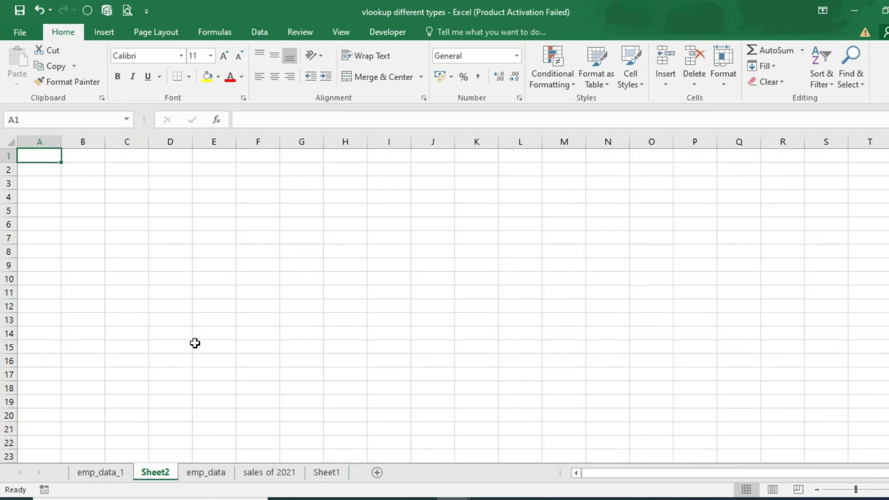
scroll(168, 313, "up", 3)
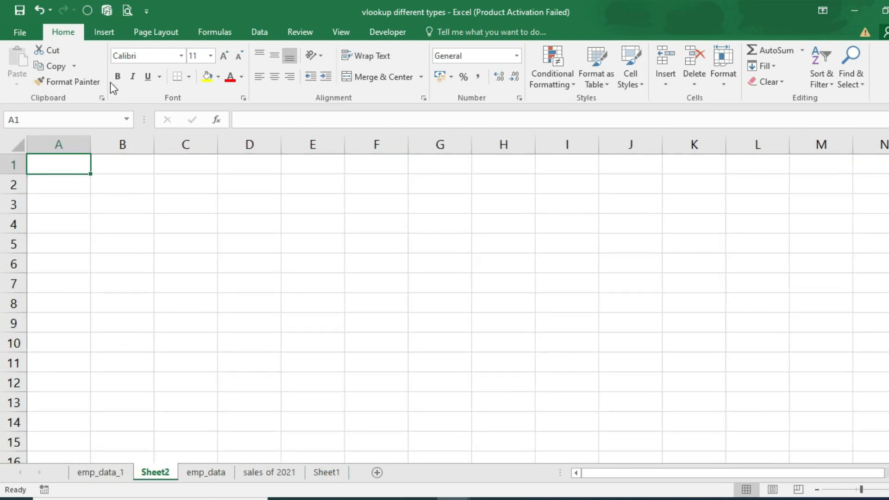
left_click(109, 32)
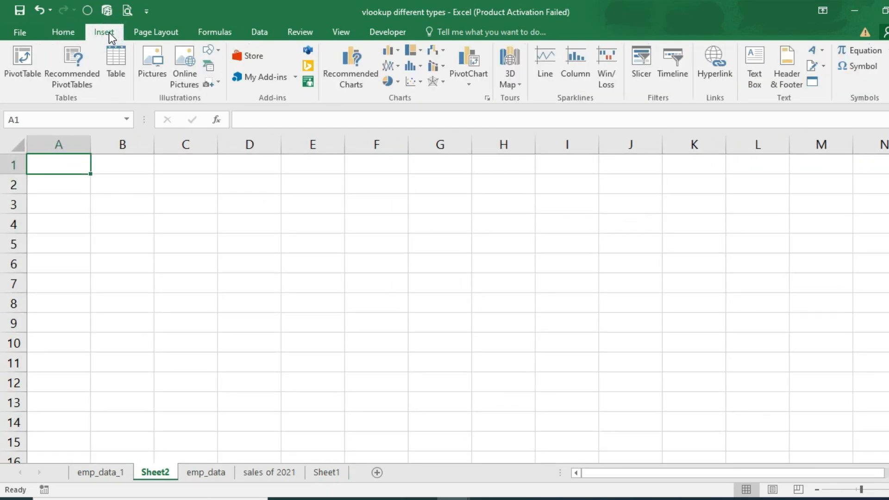
left_click(216, 49)
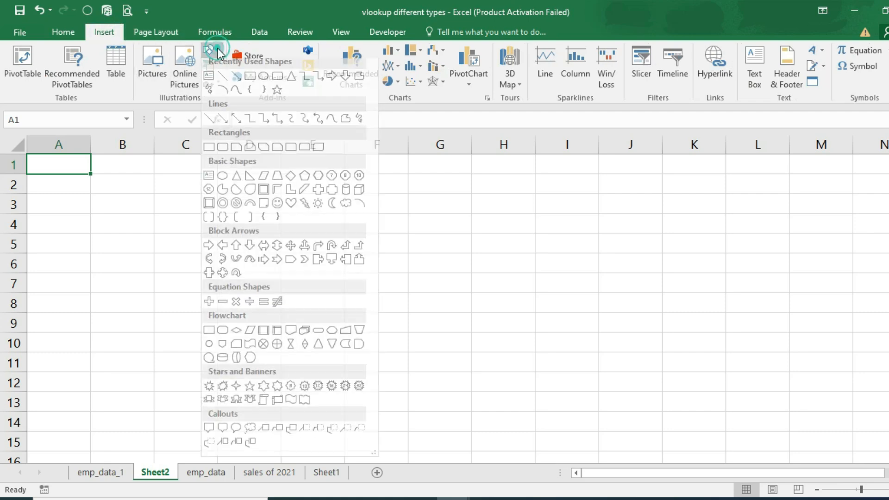
left_click(264, 81)
left_click_drag(96, 205, 182, 305)
Draw a rounded rectangle around E3:G6, a triangle about 2.19 by 2.15 cm and a rectangle about 2.37 by 2.94 cm
left_click(74, 52)
left_click_drag(324, 193, 411, 261)
left_click(12, 66)
left_click_drag(214, 308, 295, 390)
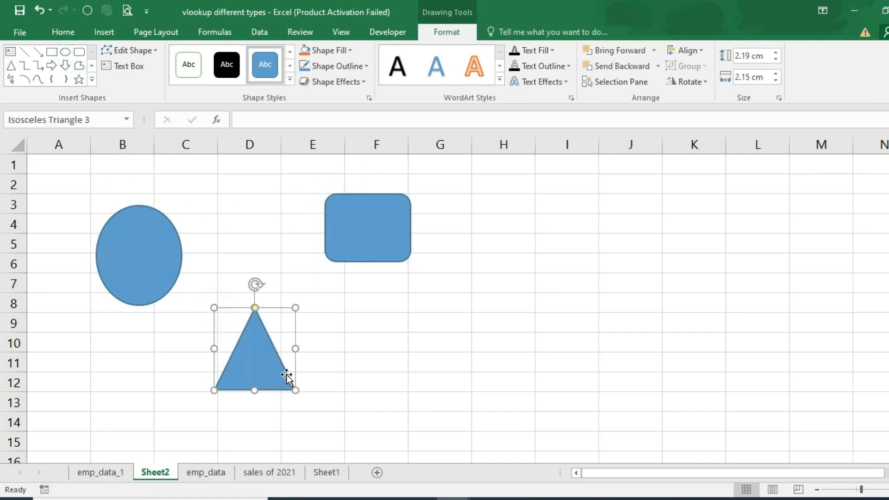
left_click(52, 51)
left_click_drag(362, 283, 472, 372)
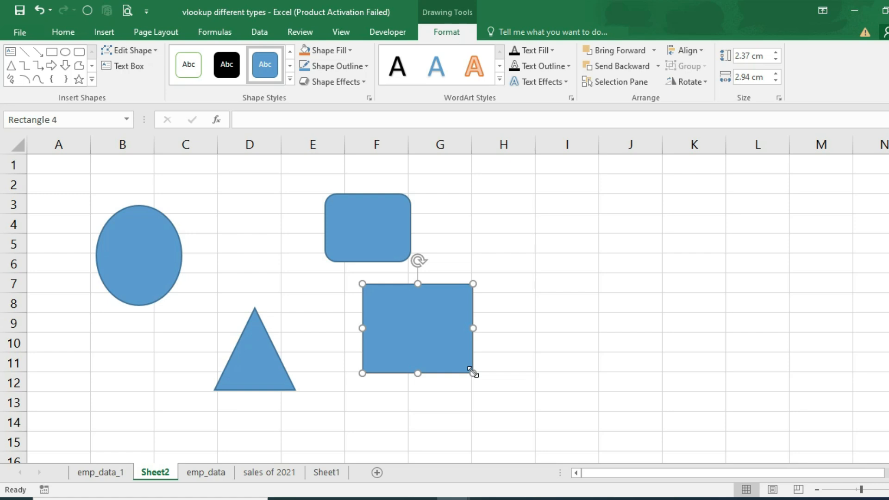
Hide and show all shapes through the Selection pane, and select Rectangle 4 and Rounded Rectangle 2 in turn
left_click(575, 304)
key("alt+F10")
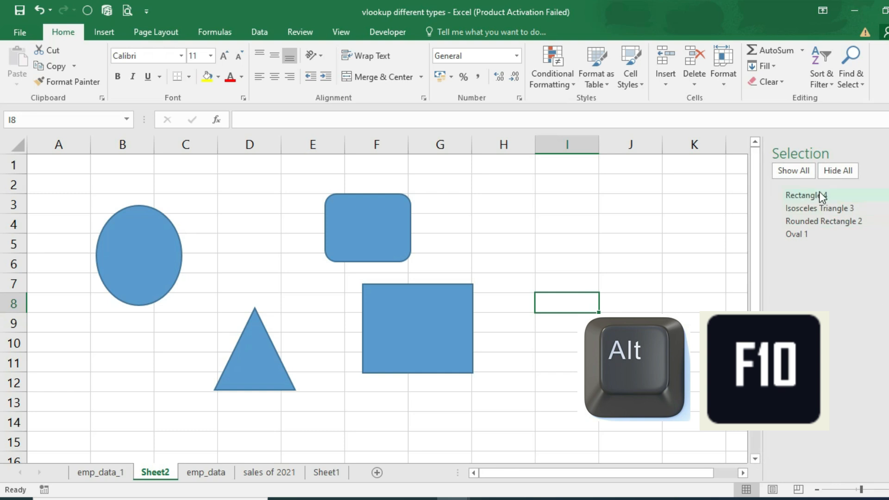
left_click(835, 172)
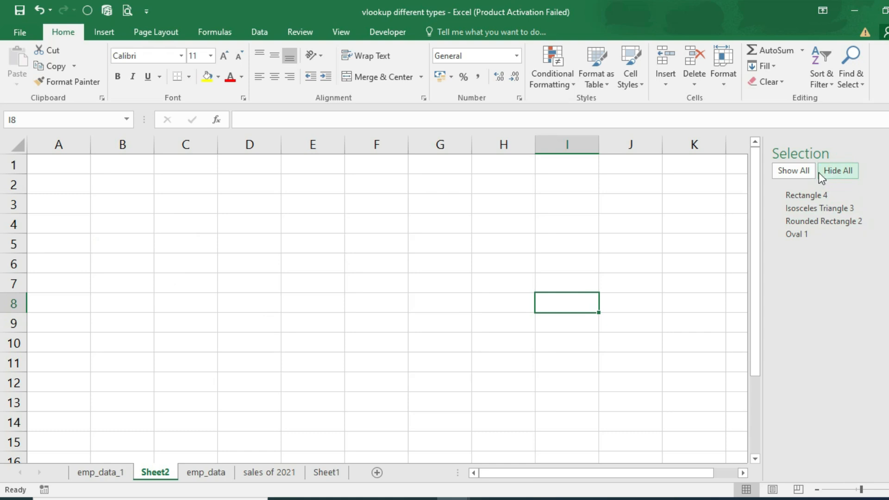
left_click(805, 170)
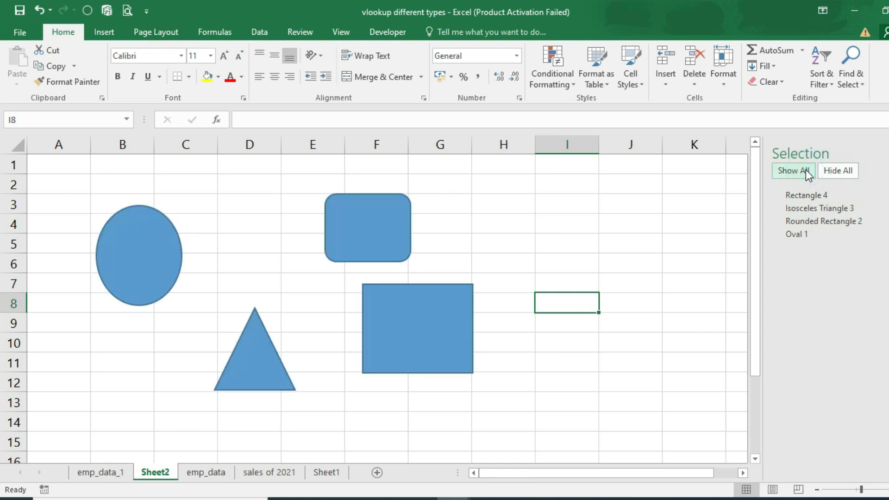
left_click(810, 198)
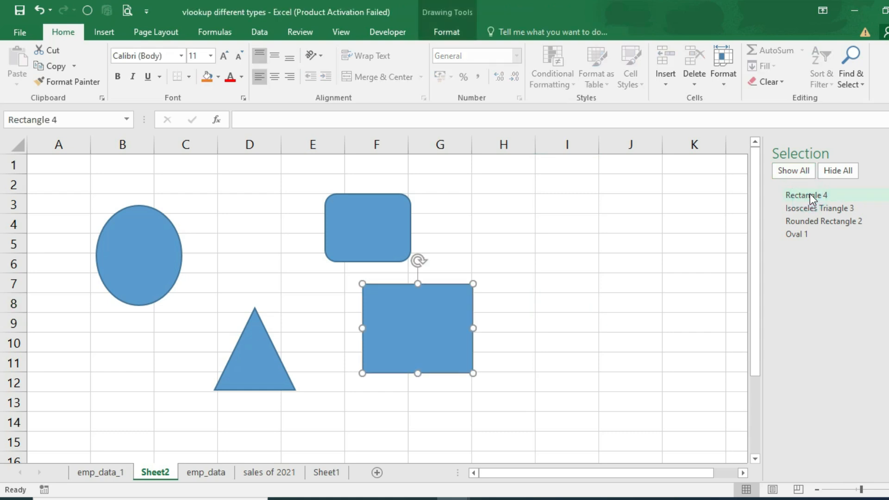
left_click(815, 223)
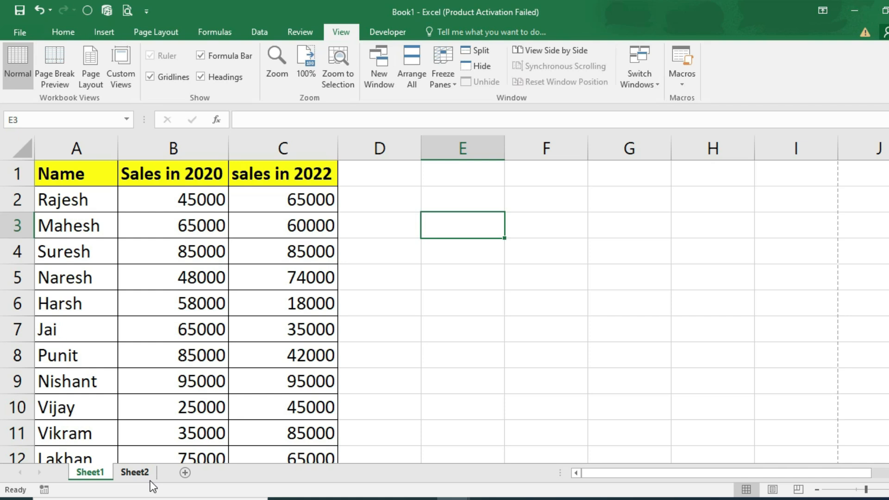
Create a column chart on a separate chart sheet from the sales table A1:C12 on Sheet1 of Book1
left_click_drag(51, 174, 272, 411)
scroll(694, 294, "up", 1)
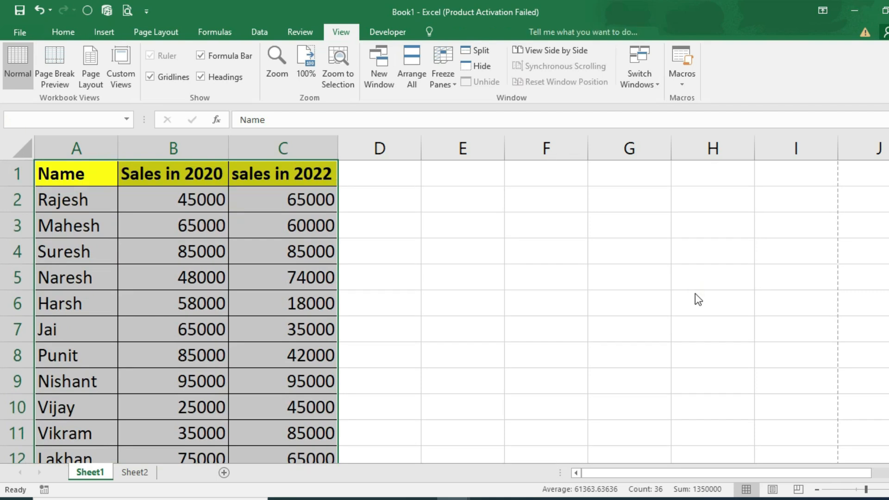
key("F11")
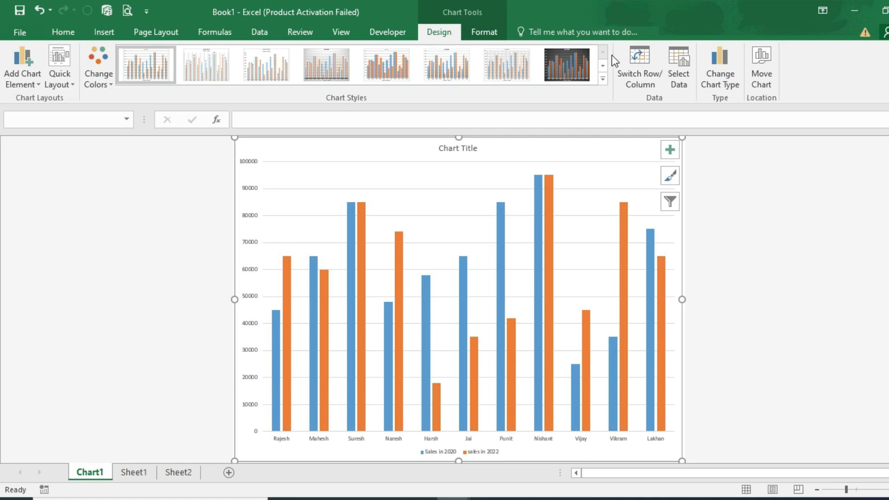
Apply the chart style with the dark gray background to the column chart on Chart1 and return to Sheet1
left_click(552, 58)
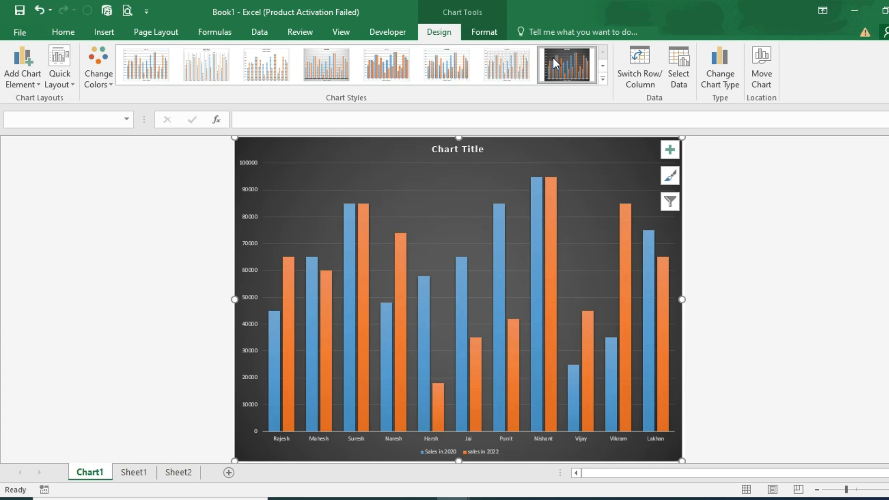
key("ctrl+Page_Down")
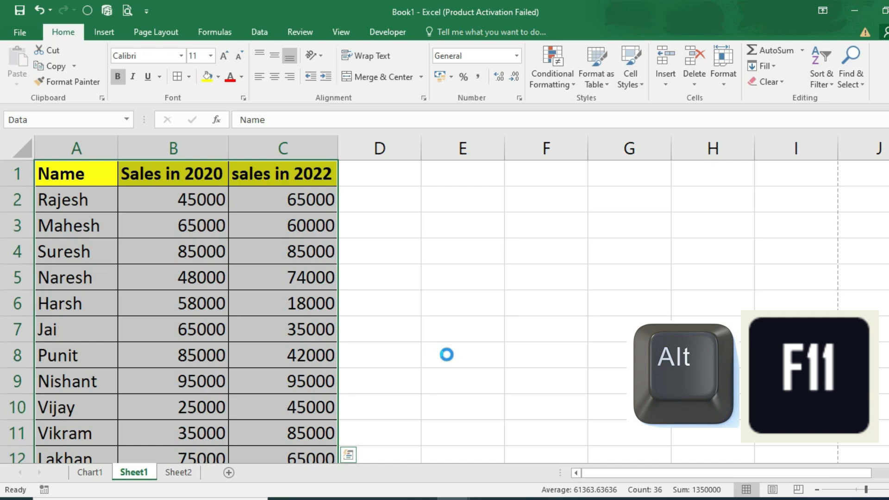
Open and close the Visual Basic for Applications editor for Book1, and insert a macro sheet before Sheet1
key("alt+F11")
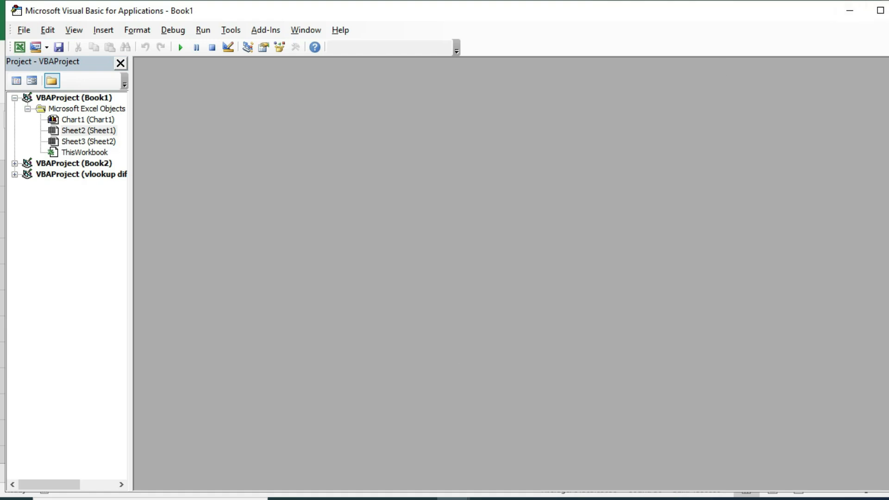
left_click(888, 10)
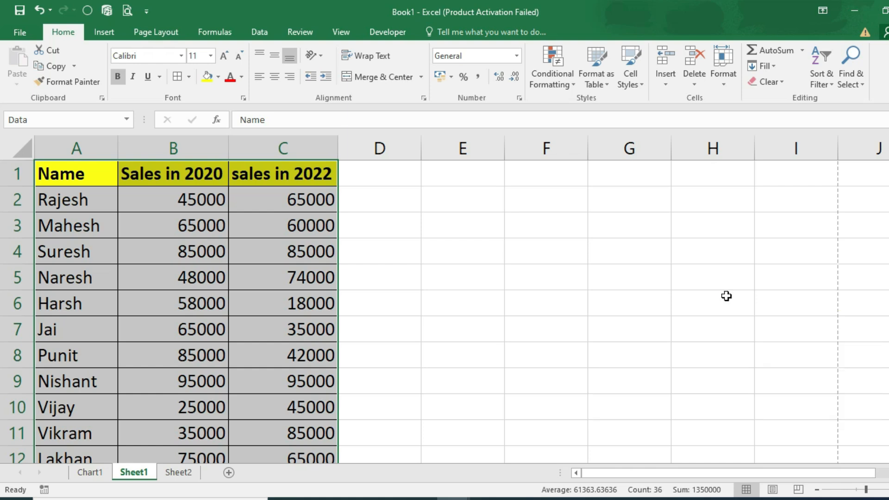
key("ctrl+F11")
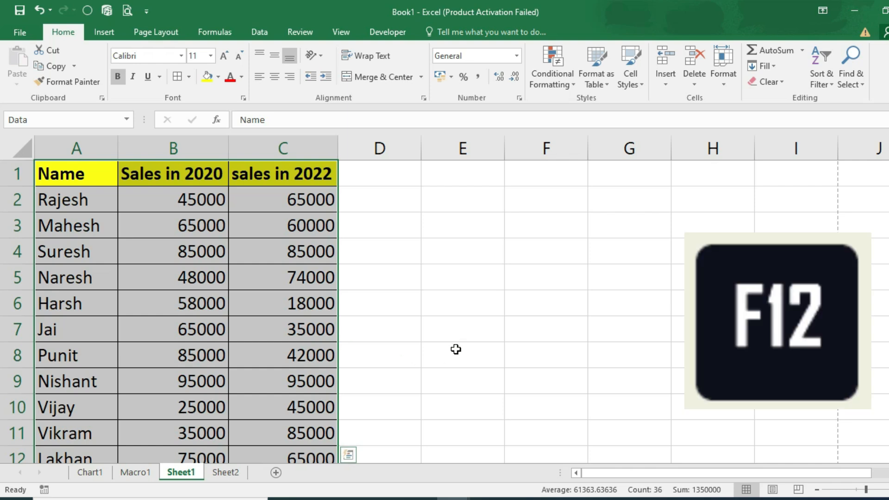
Bring up and dismiss the Save As dialog, and browse the Documents folder in the Open dialog without opening a workbook
key("F12")
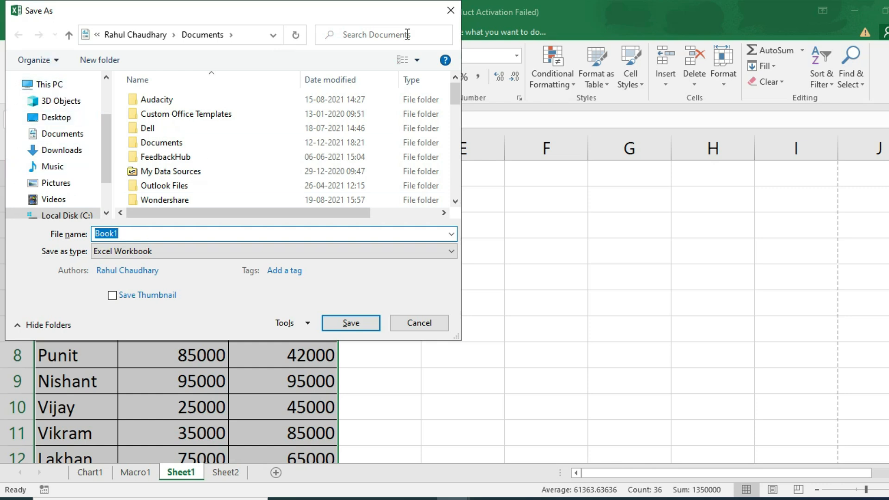
left_click(449, 11)
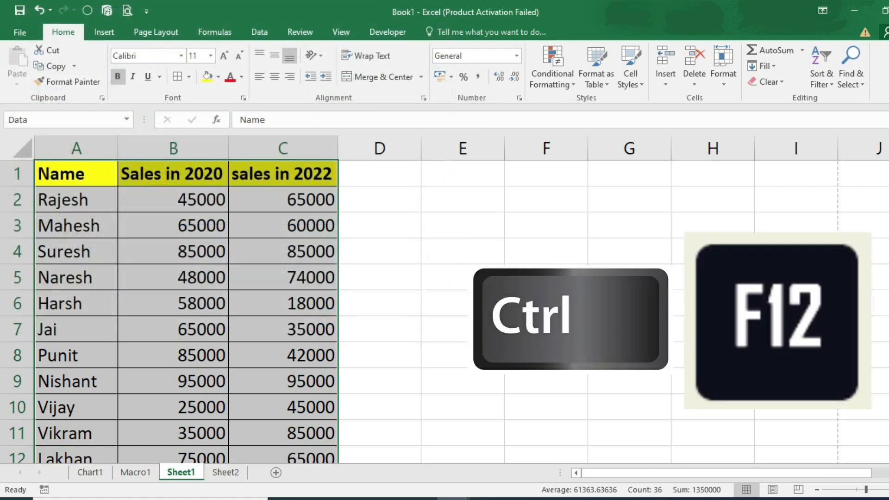
key("ctrl+F12")
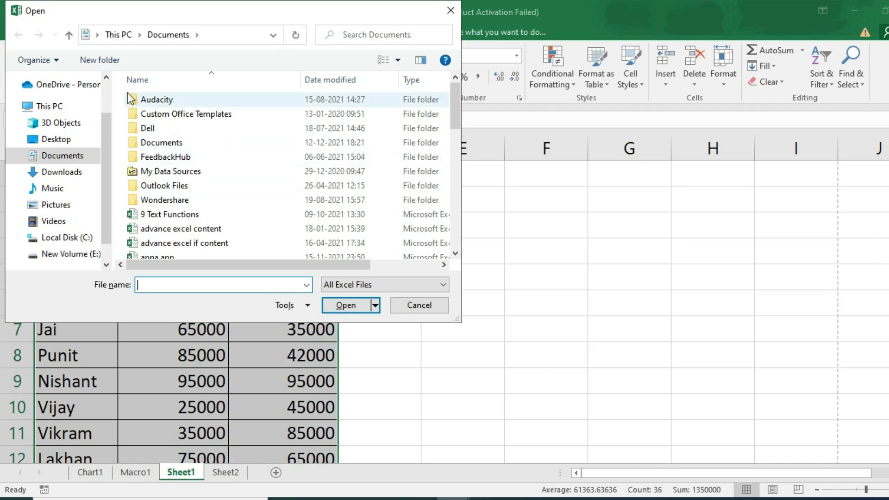
scroll(181, 225, "down", 2)
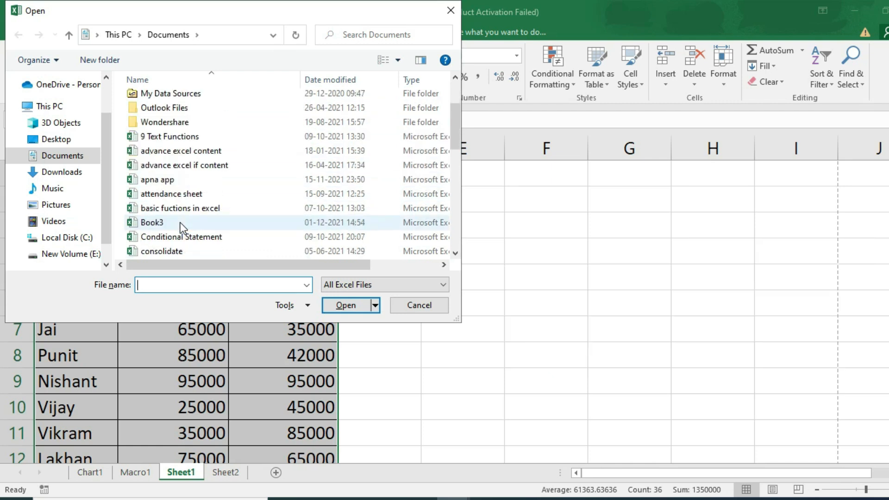
scroll(180, 222, "down", 1)
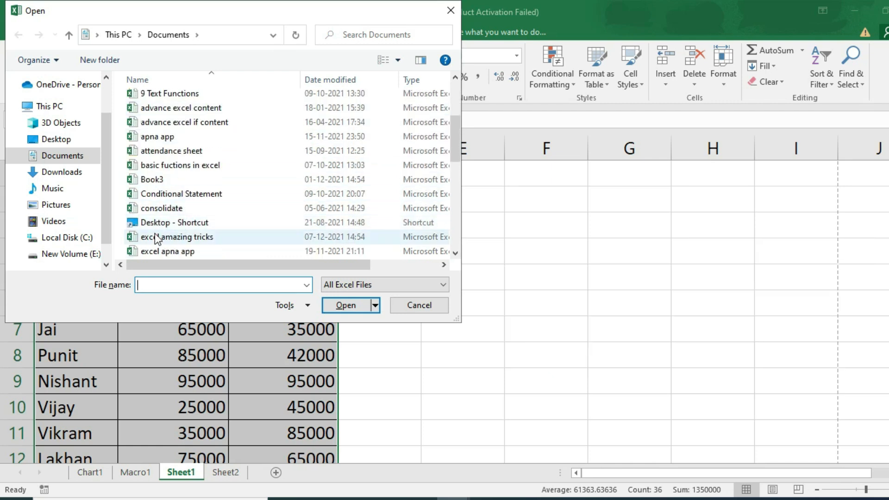
left_click(454, 9)
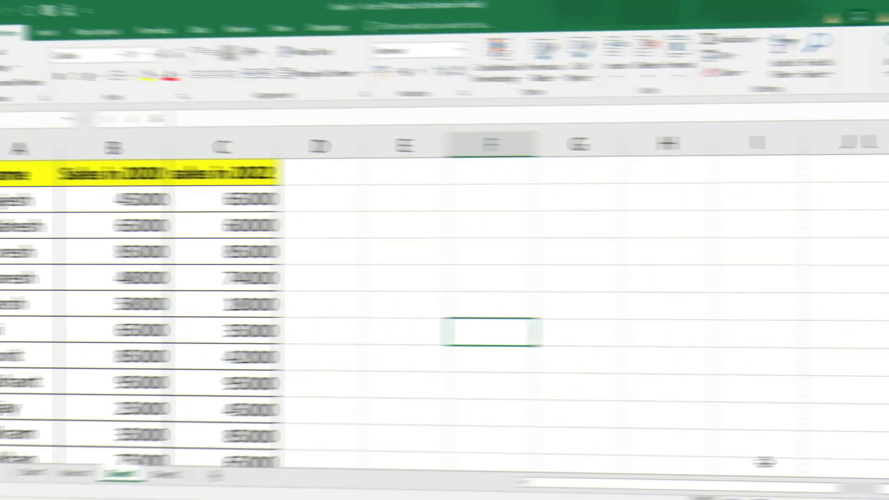